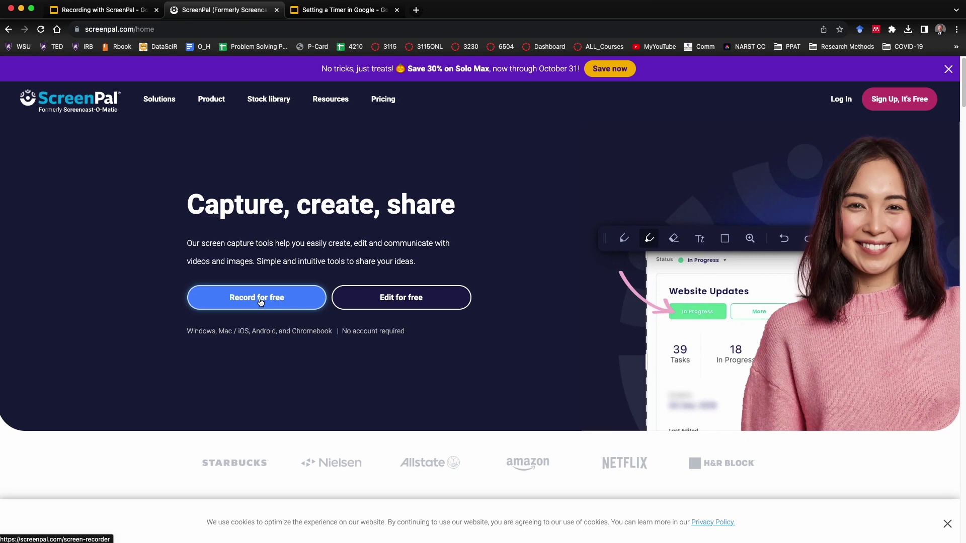
# Step: Download the free ScreenPal screen recorder from its website and open the downloaded installer
pyautogui.click(261, 302)
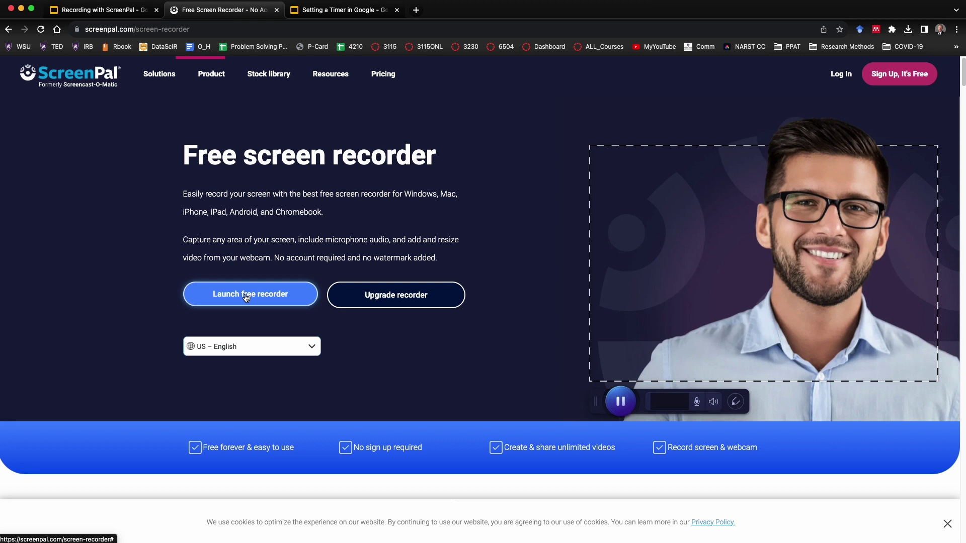
pyautogui.click(246, 296)
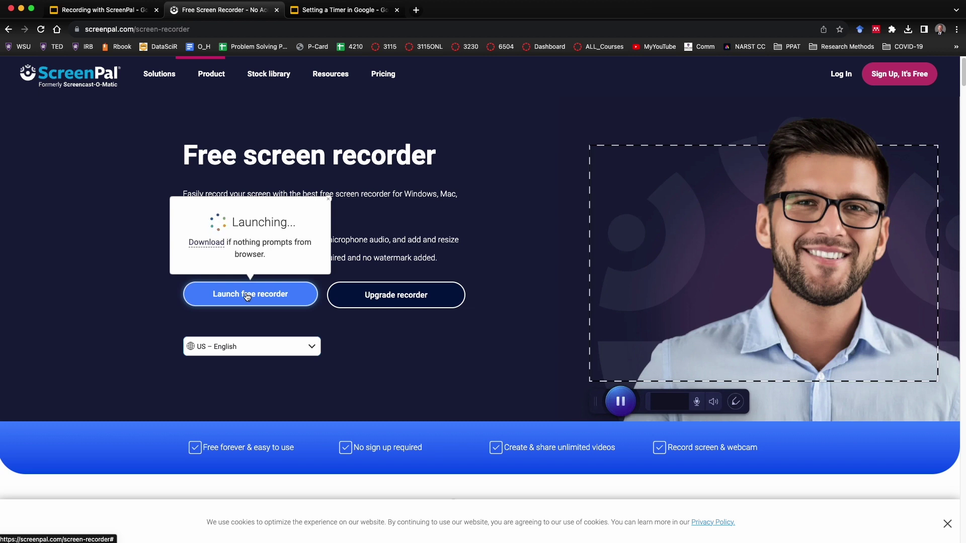
pyautogui.click(213, 248)
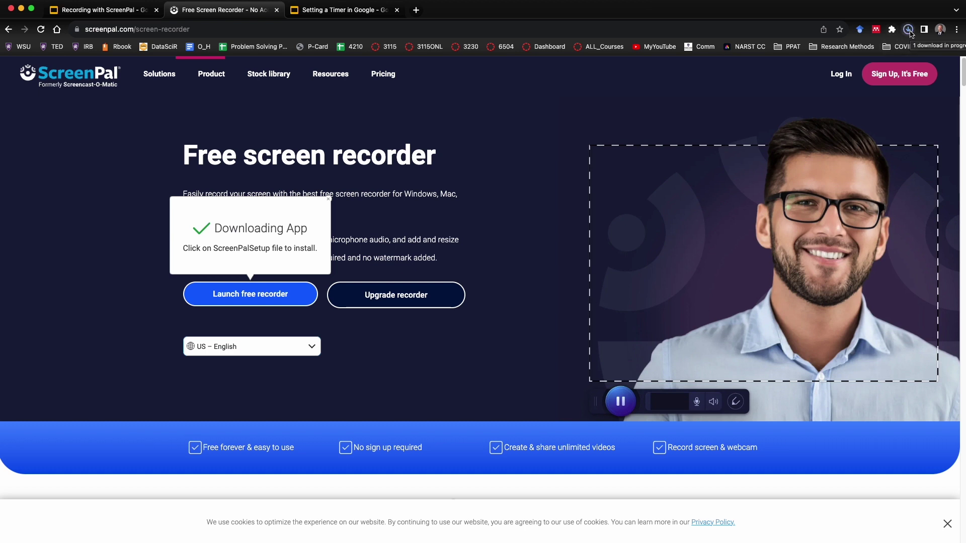
pyautogui.click(909, 31)
pyautogui.click(805, 51)
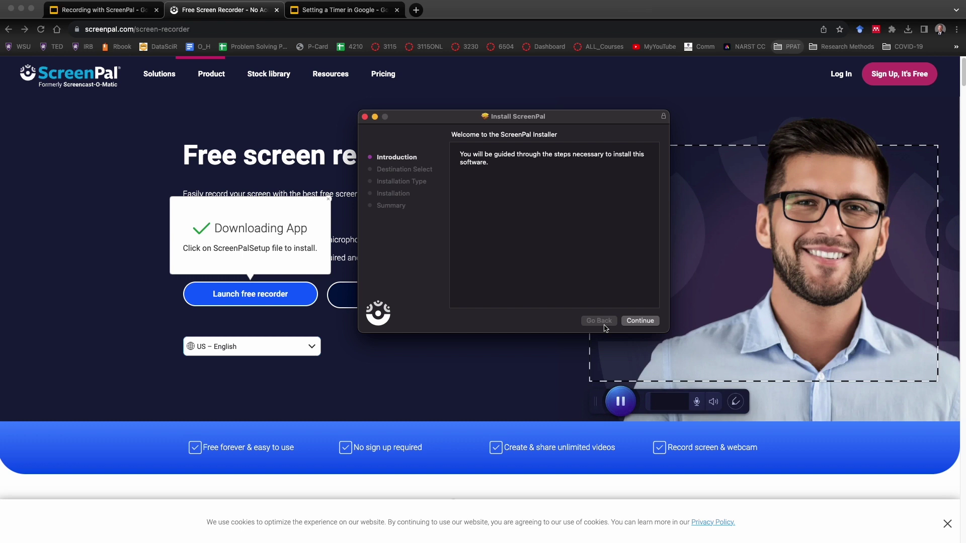
# Step: Install ScreenPal with the default options, allowing the installer access to the Downloads folder, and close the installer
pyautogui.click(639, 322)
pyautogui.click(640, 322)
pyautogui.click(643, 322)
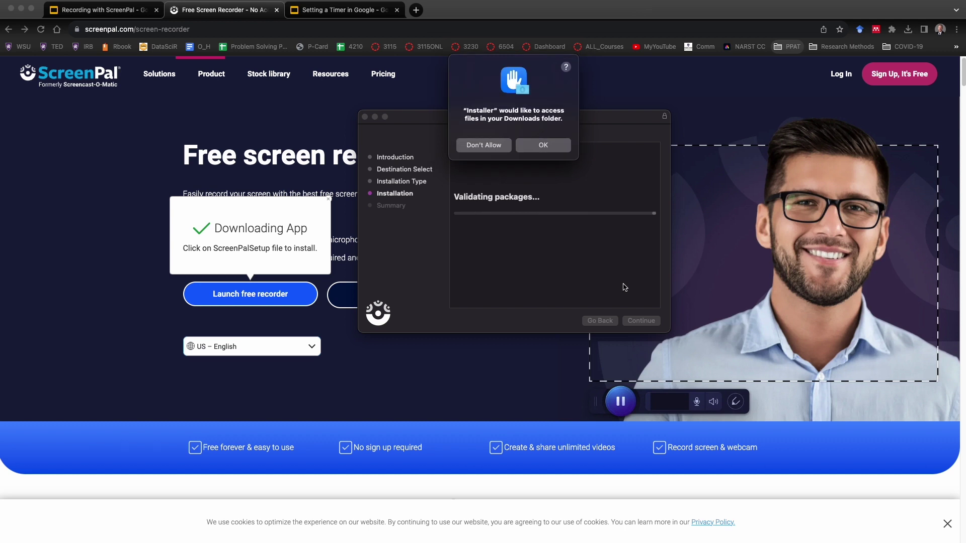
pyautogui.click(543, 145)
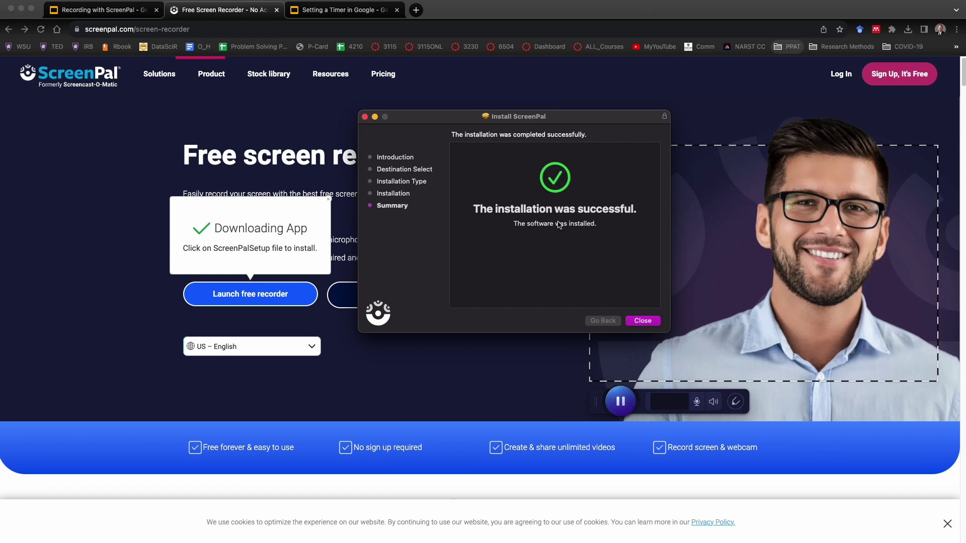
pyautogui.click(641, 324)
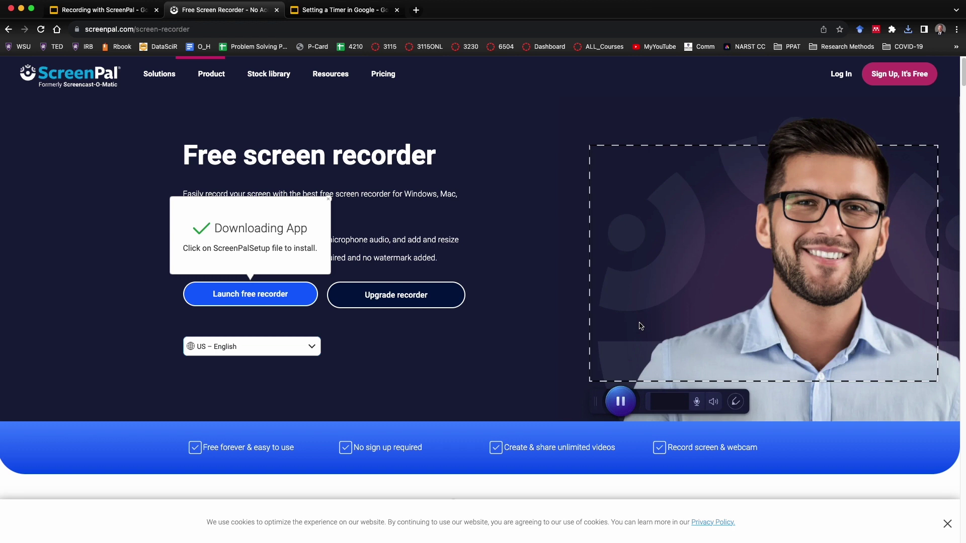
# Step: Launch the free recorder from the website, always allowing screenpal.com to open its links in the ScreenPal app
pyautogui.click(252, 296)
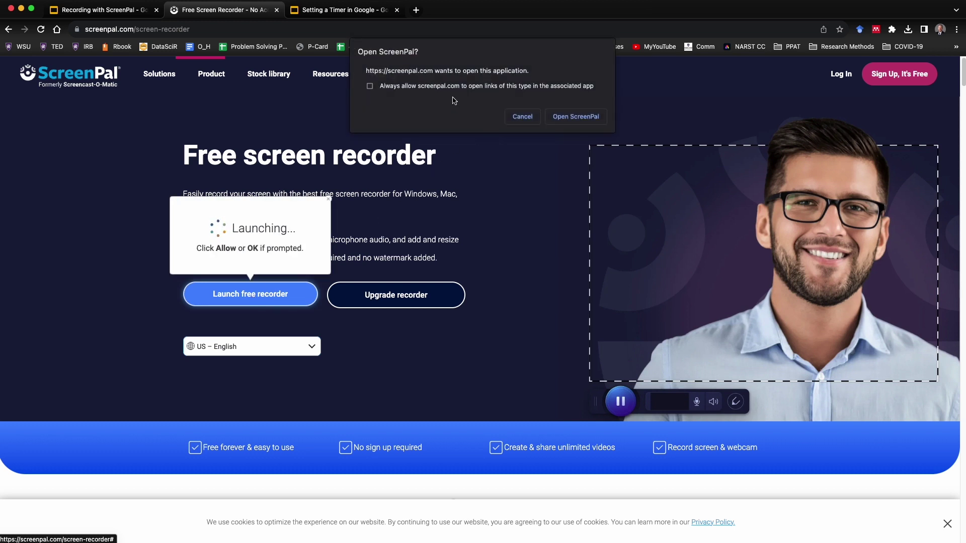
pyautogui.click(371, 87)
pyautogui.click(577, 117)
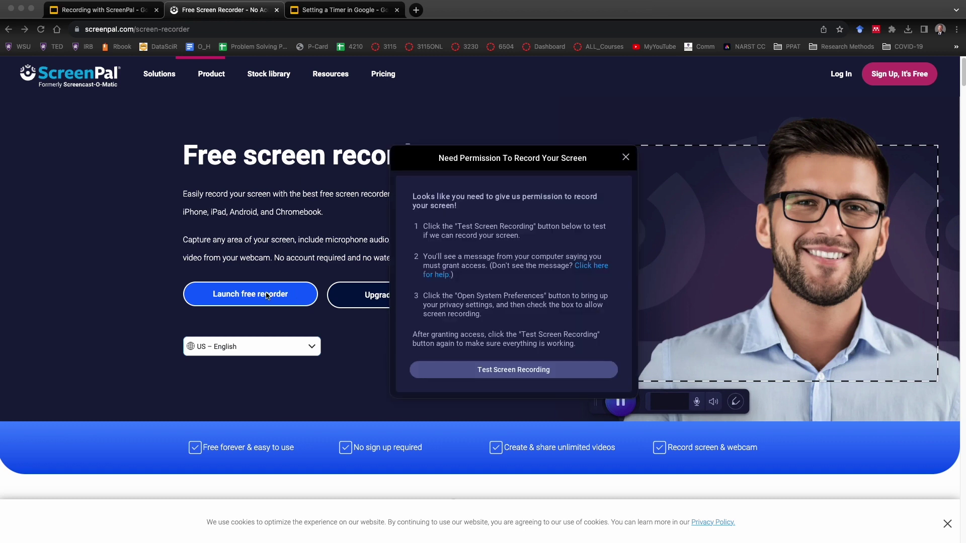
# Step: Run ScreenPal's screen recording test and bring up the macOS Screen Recording privacy settings
pyautogui.click(553, 374)
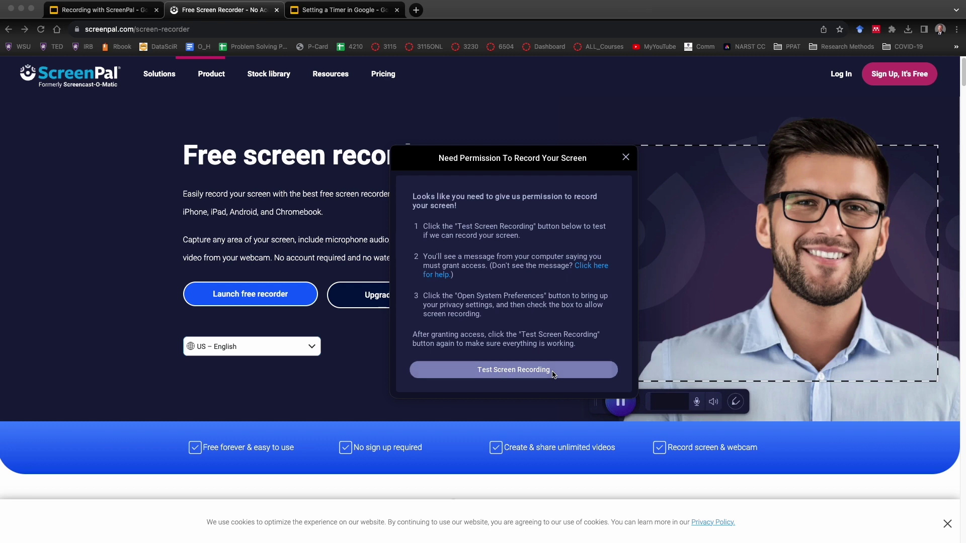
pyautogui.click(553, 374)
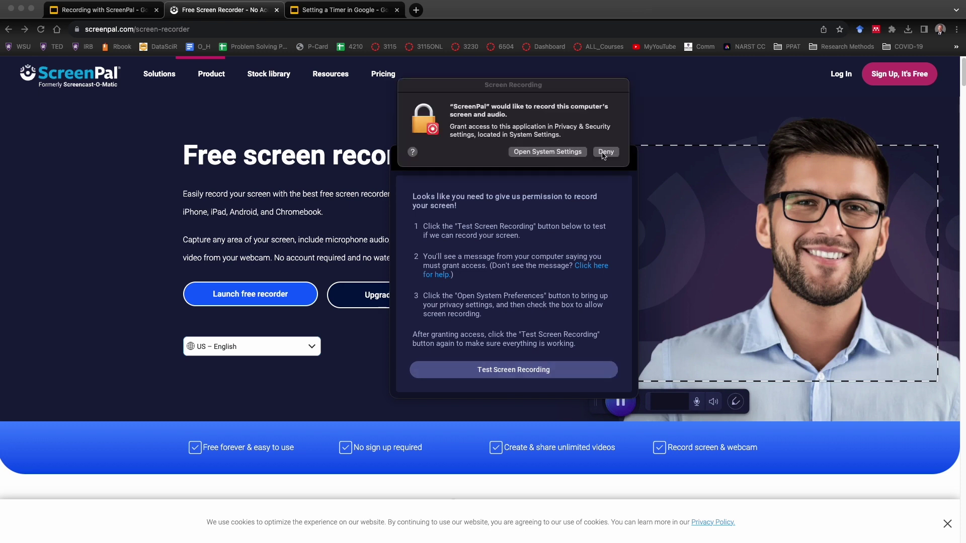
pyautogui.click(548, 152)
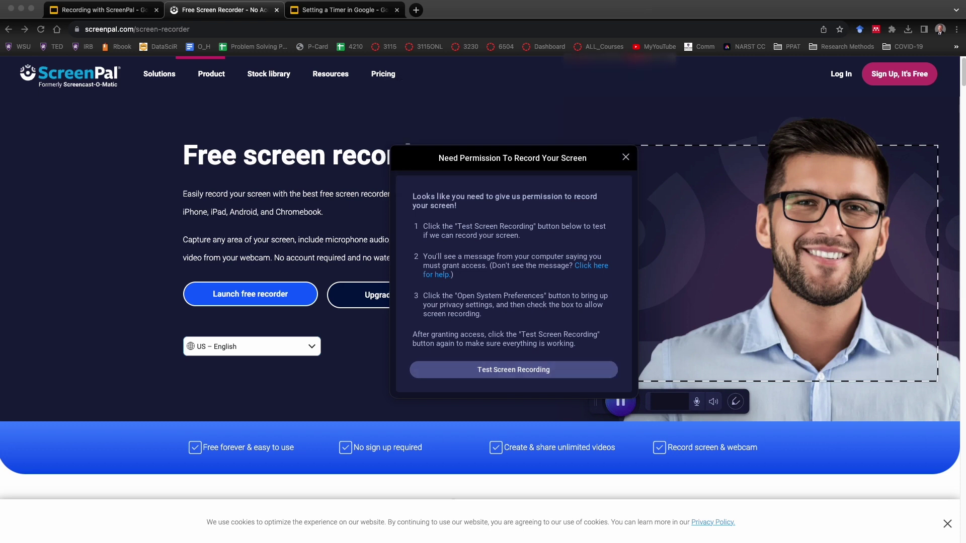
pyautogui.moveTo(598, 0); pyautogui.dragTo(660, 29)
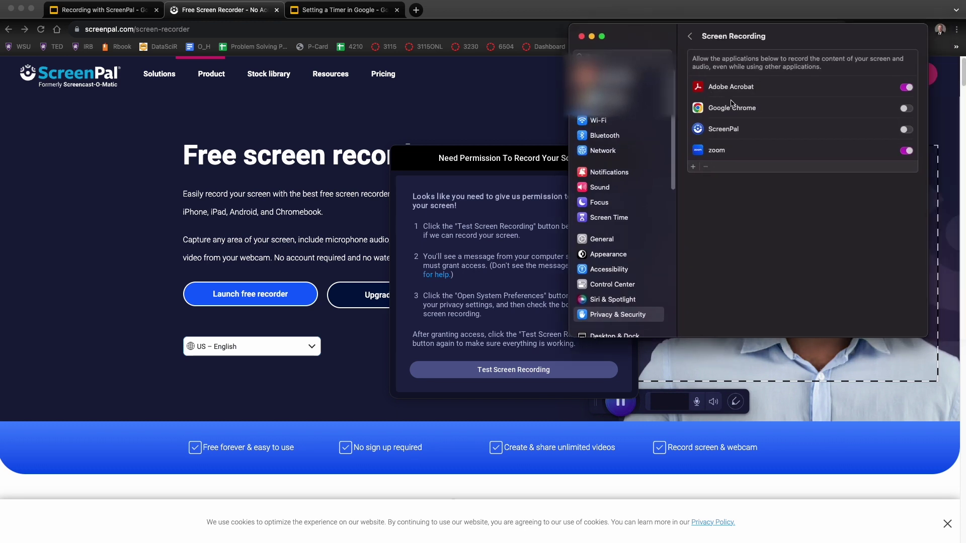
# Step: Allow ScreenPal to record the screen in the privacy settings, choose to quit and reopen it, and dismiss its permission dialog
pyautogui.click(908, 131)
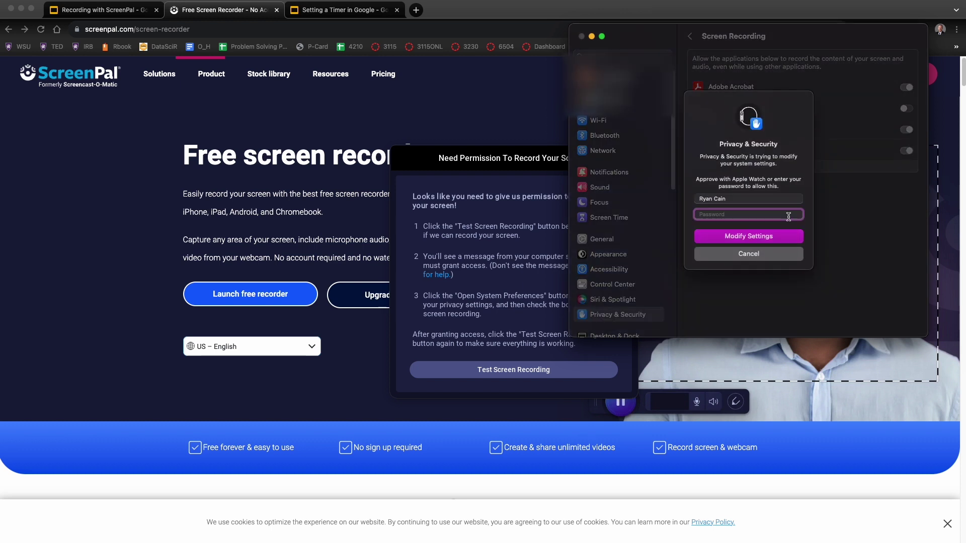
pyautogui.click(757, 252)
pyautogui.click(909, 129)
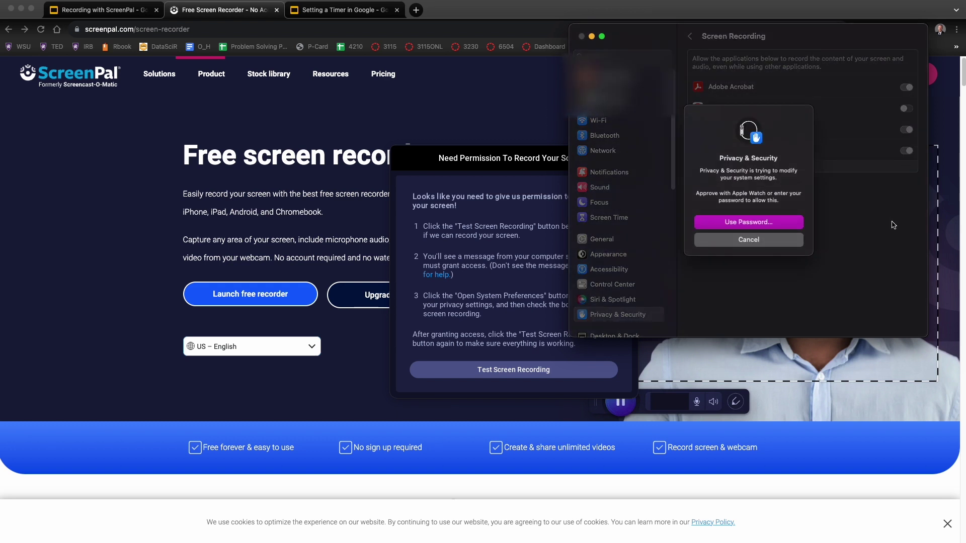
pyautogui.click(788, 241)
pyautogui.click(906, 129)
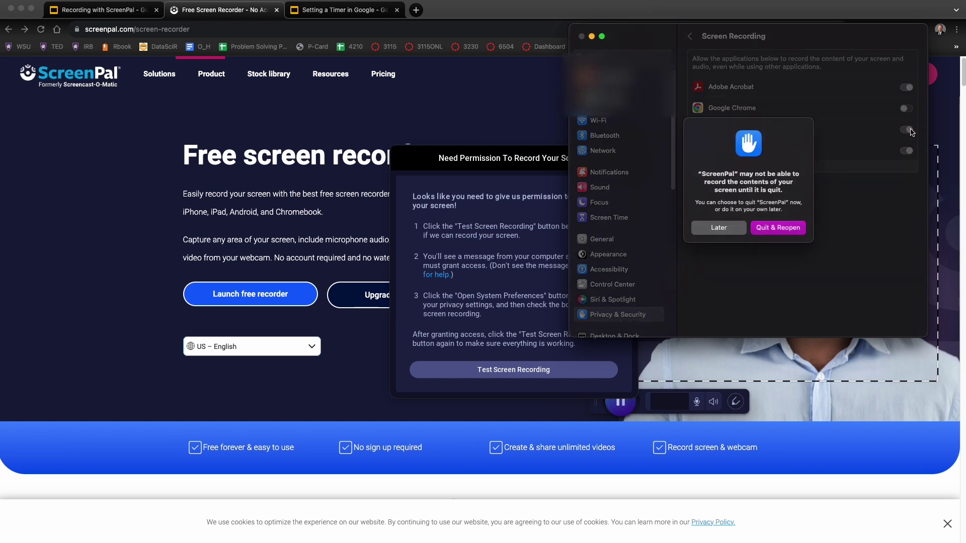
pyautogui.click(765, 233)
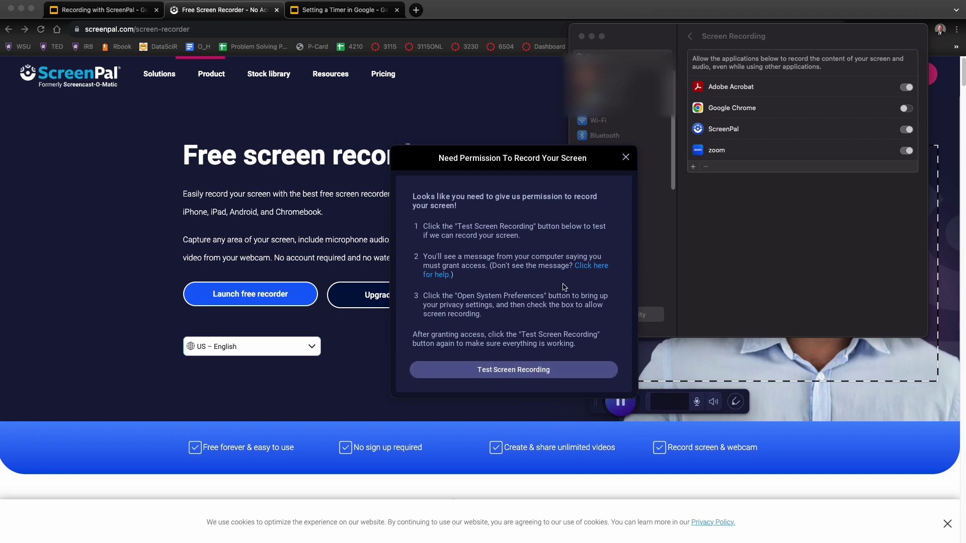
pyautogui.click(627, 156)
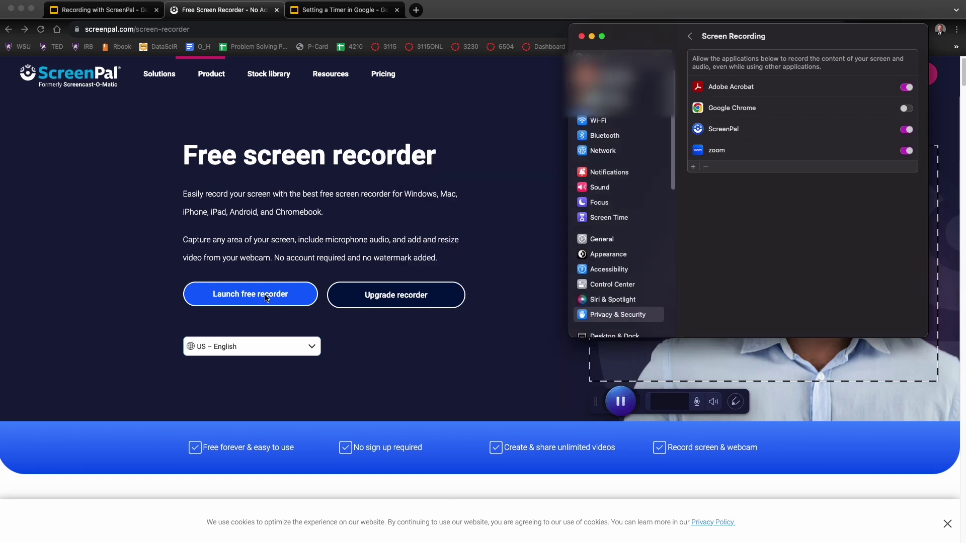
# Step: Relaunch the free recorder and grant ScreenPal access to the microphone
pyautogui.click(267, 298)
pyautogui.click(269, 295)
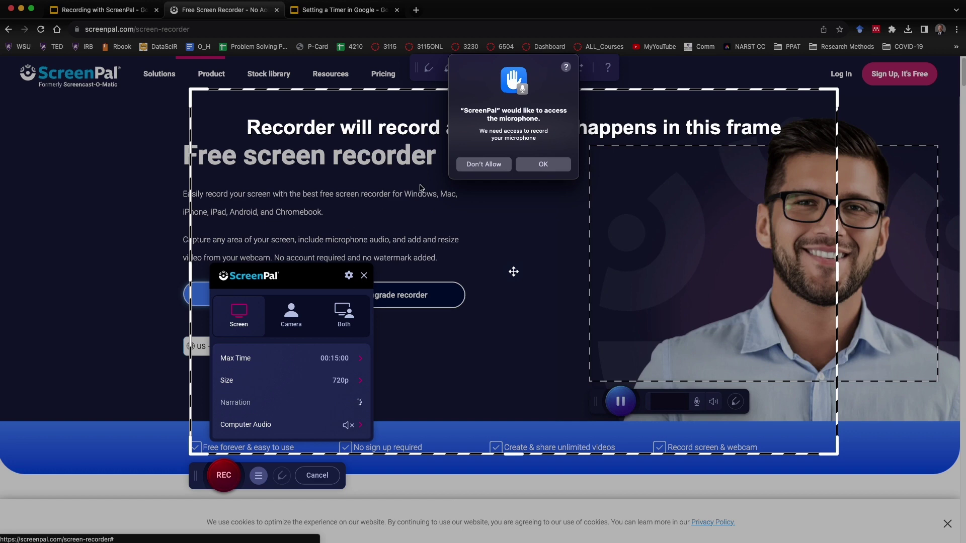
pyautogui.click(539, 165)
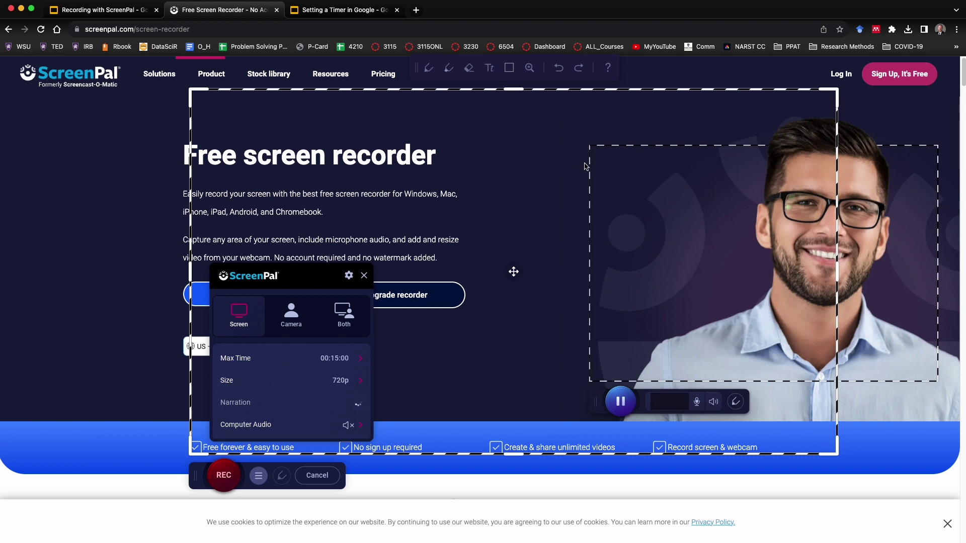
# Step: Move and enlarge the recording frame to about 1908 x 948 so it covers the web page below the bookmarks bar
pyautogui.moveTo(492, 95); pyautogui.dragTo(304, 64)
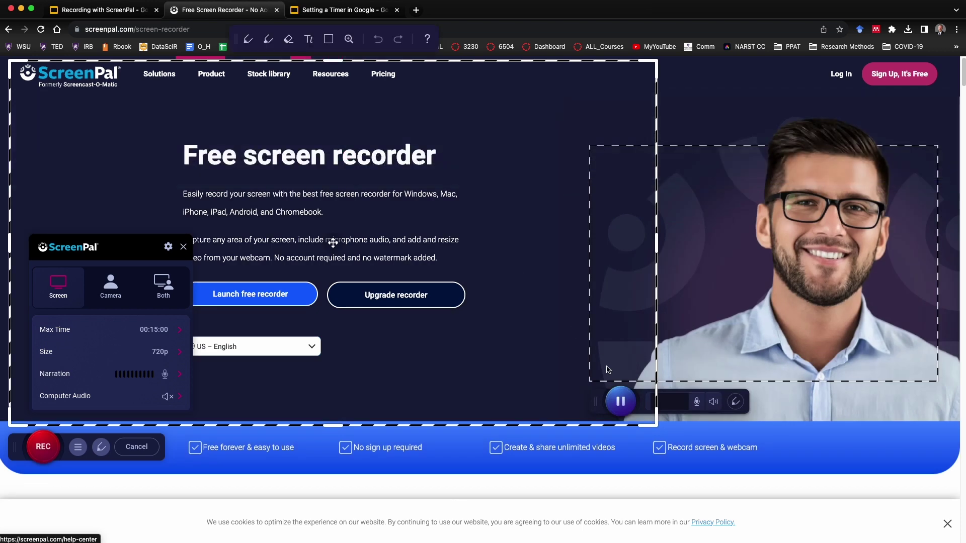
pyautogui.moveTo(652, 423)
pyautogui.mouseDown()
pyautogui.moveTo(822, 505)
pyautogui.moveTo(959, 538)
pyautogui.mouseUp()
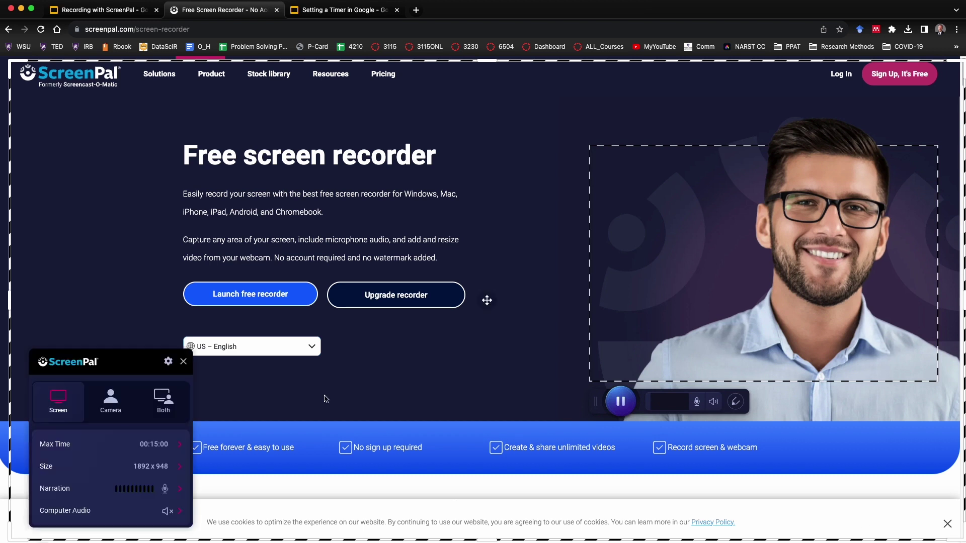
pyautogui.moveTo(10, 295); pyautogui.dragTo(2, 296)
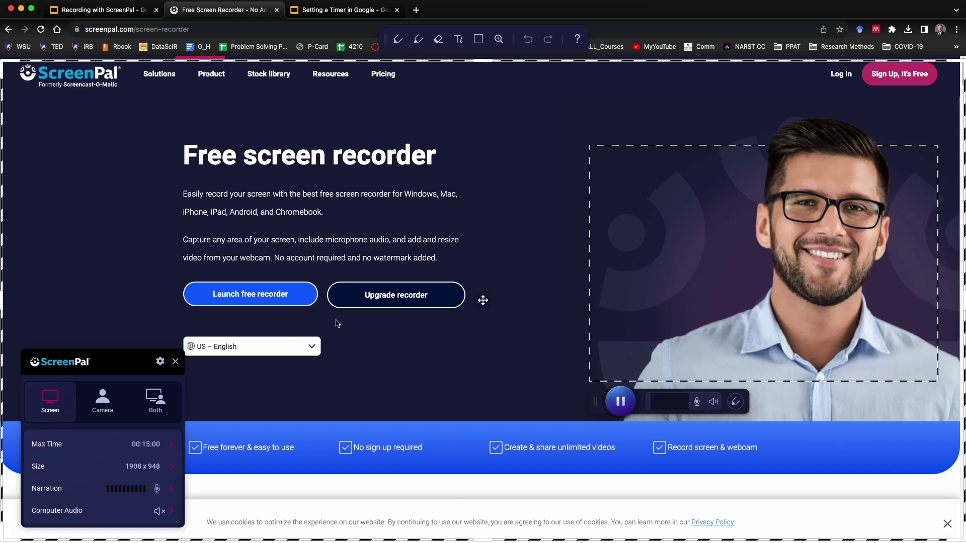
# Step: Set the recording size to Fullscreen (1440p), and switch it back to 720p
pyautogui.click(157, 473)
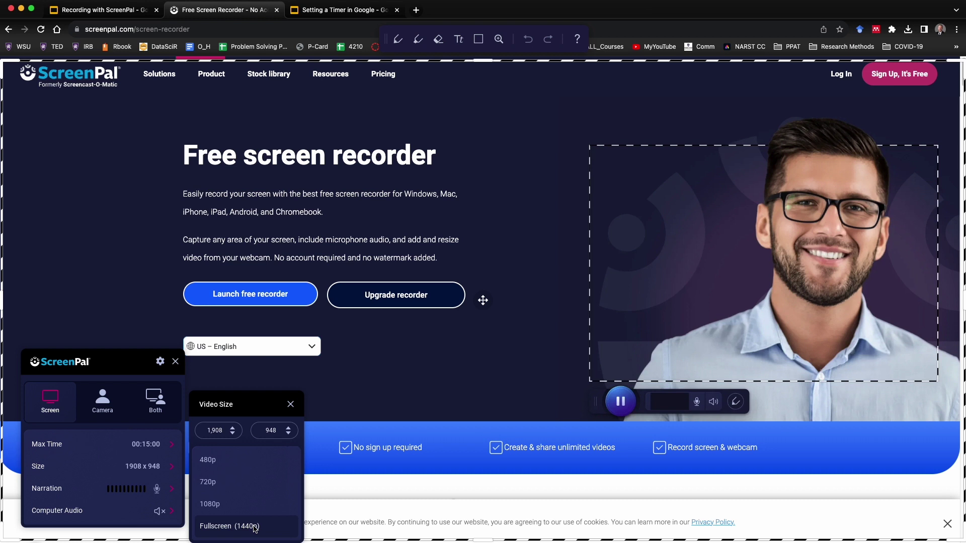
pyautogui.click(229, 526)
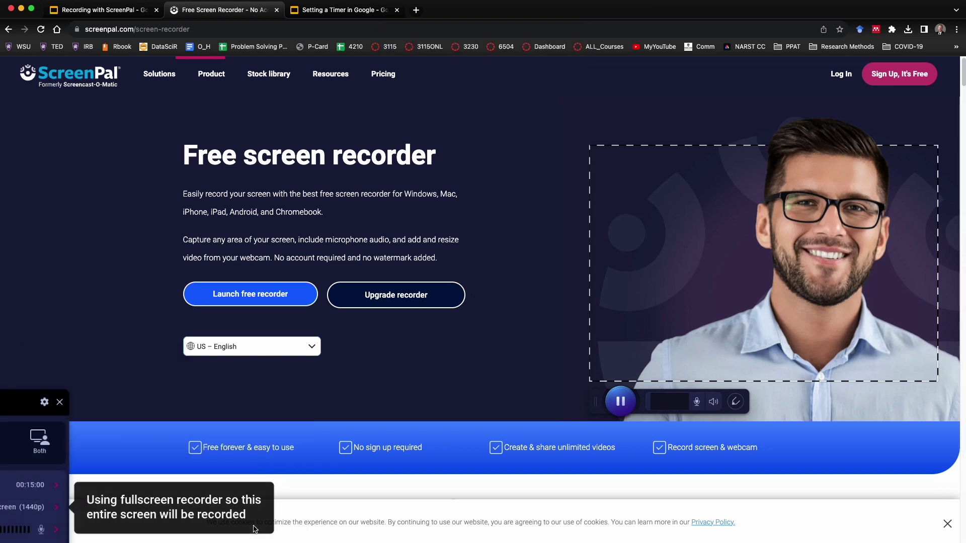
pyautogui.click(33, 513)
pyautogui.click(126, 511)
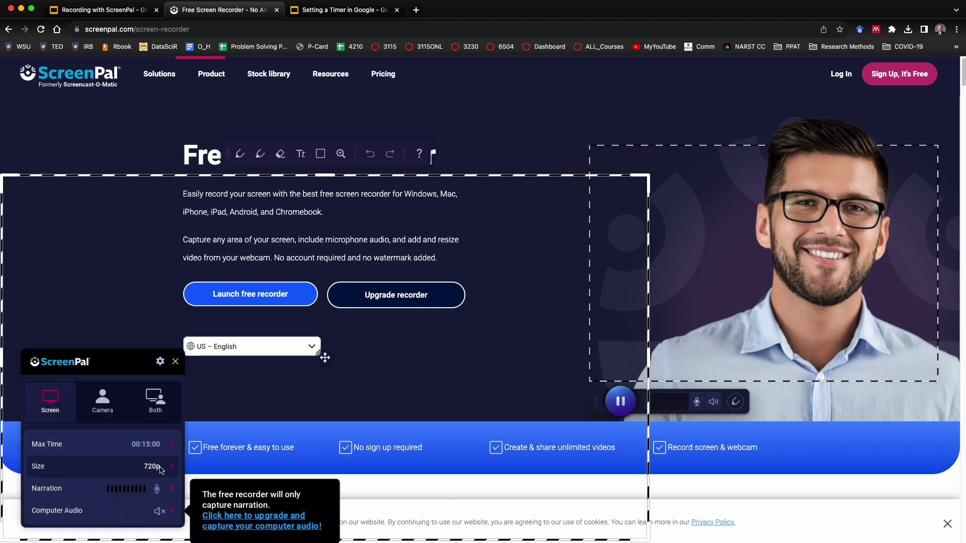
# Step: Set the recording size to 1080p and lower the frame's upper edge below the bookmarks bar, to about 1920 x 954
pyautogui.click(151, 466)
pyautogui.click(214, 483)
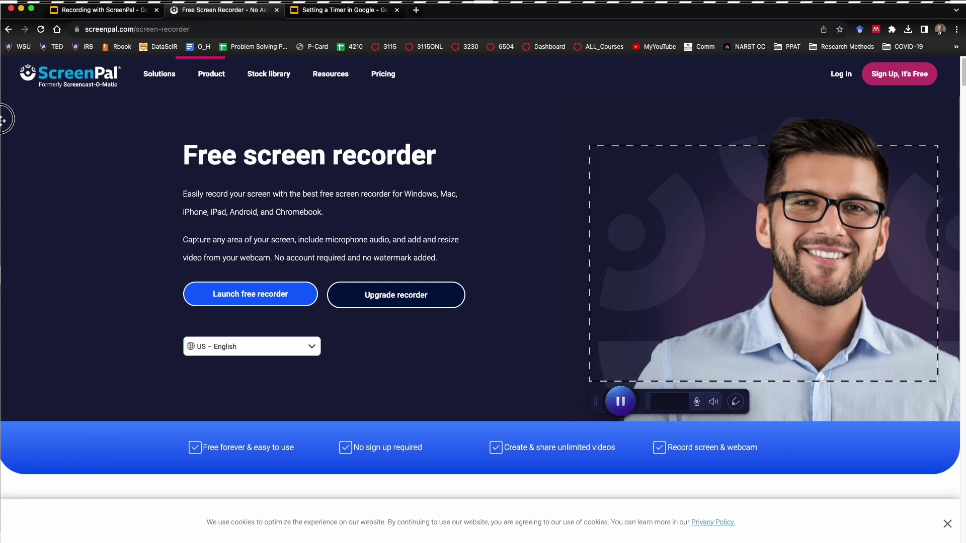
pyautogui.moveTo(4, 110); pyautogui.dragTo(4, 113)
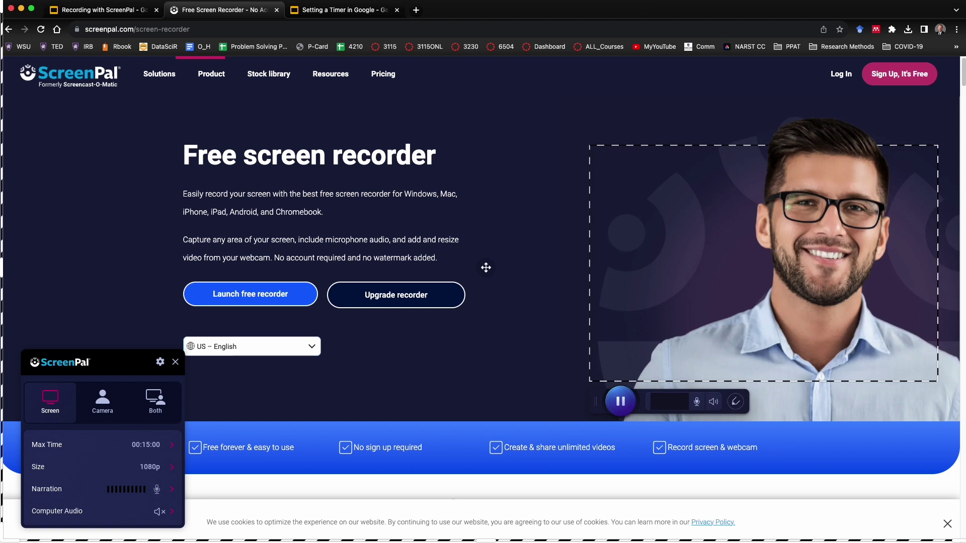
pyautogui.moveTo(493, 2); pyautogui.dragTo(501, 58)
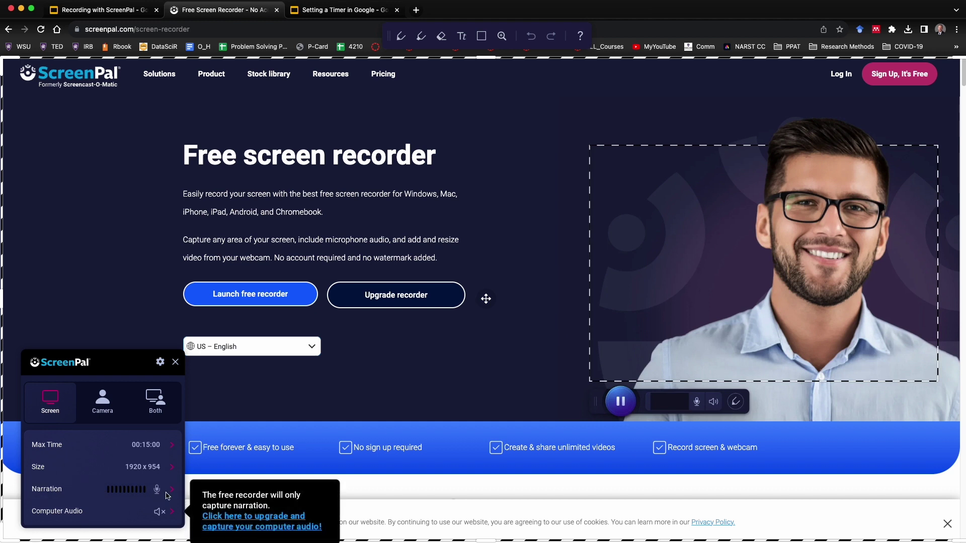
# Step: Select the Yeti X microphone for narration, auto-adjust its volume and accept the microphone settings
pyautogui.moveTo(137, 495)
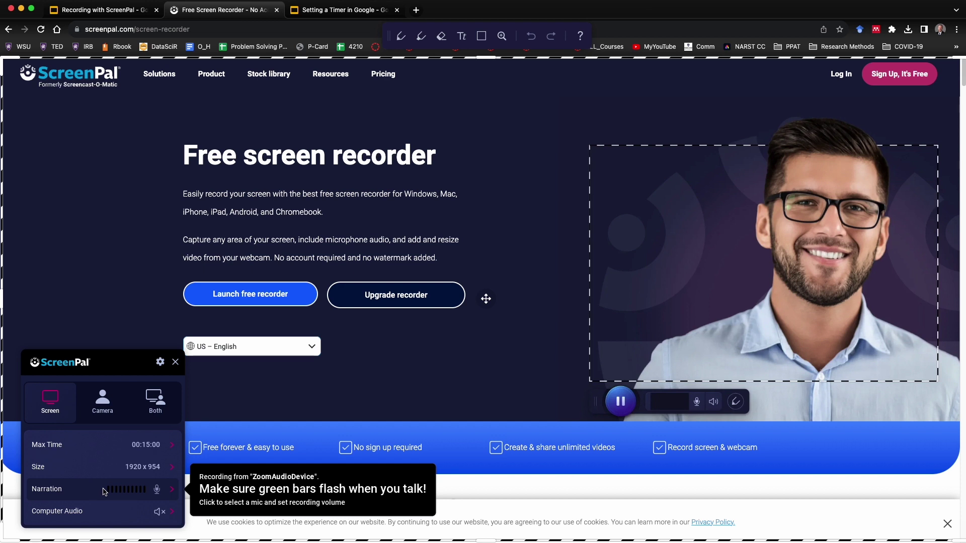
pyautogui.click(134, 488)
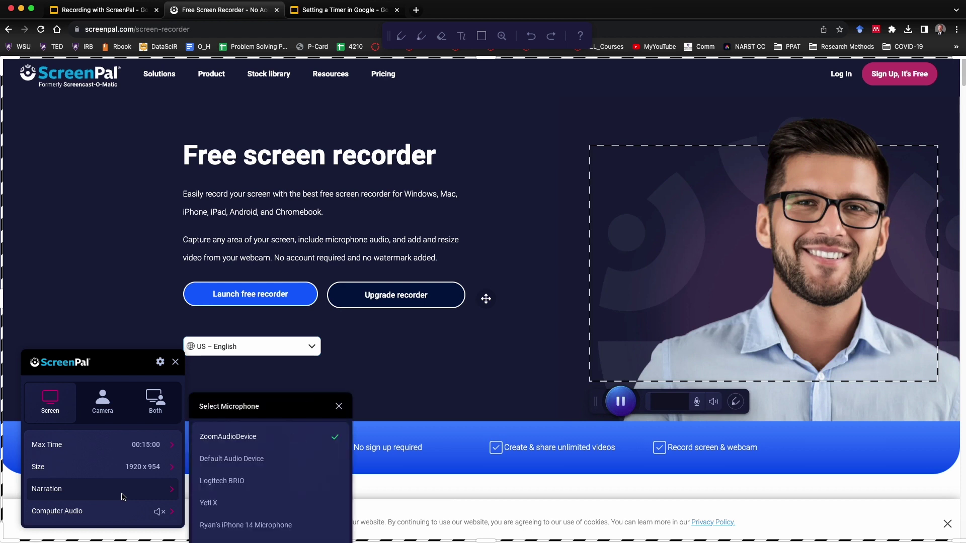
pyautogui.click(233, 504)
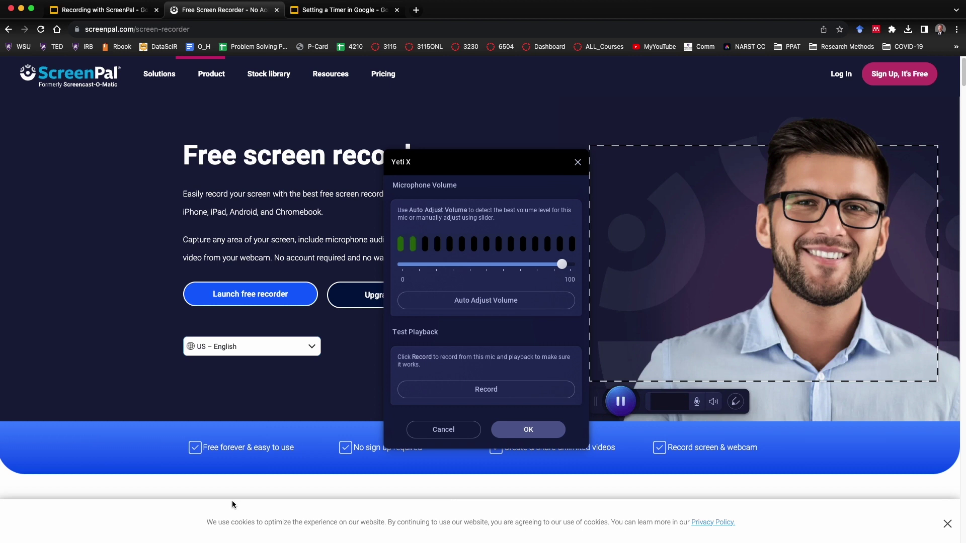
pyautogui.click(495, 308)
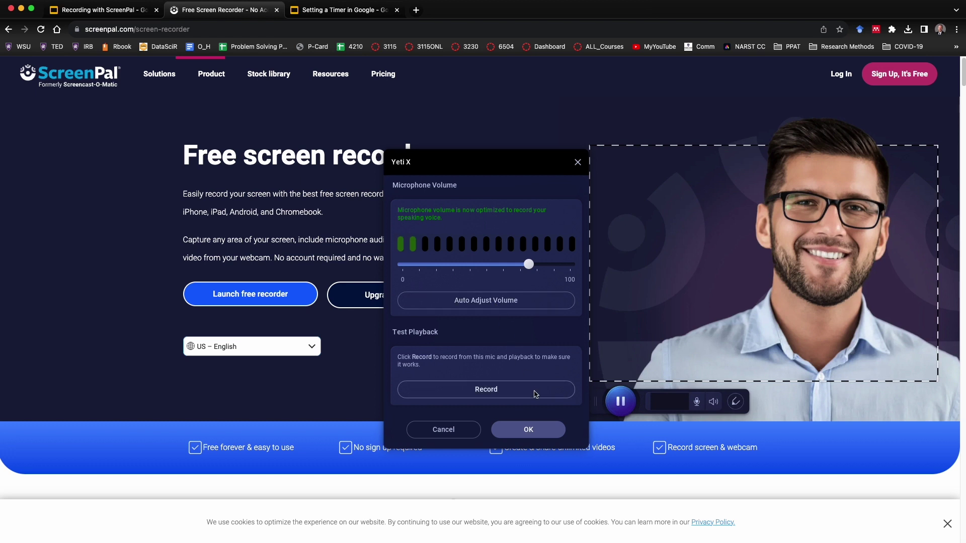
pyautogui.click(528, 429)
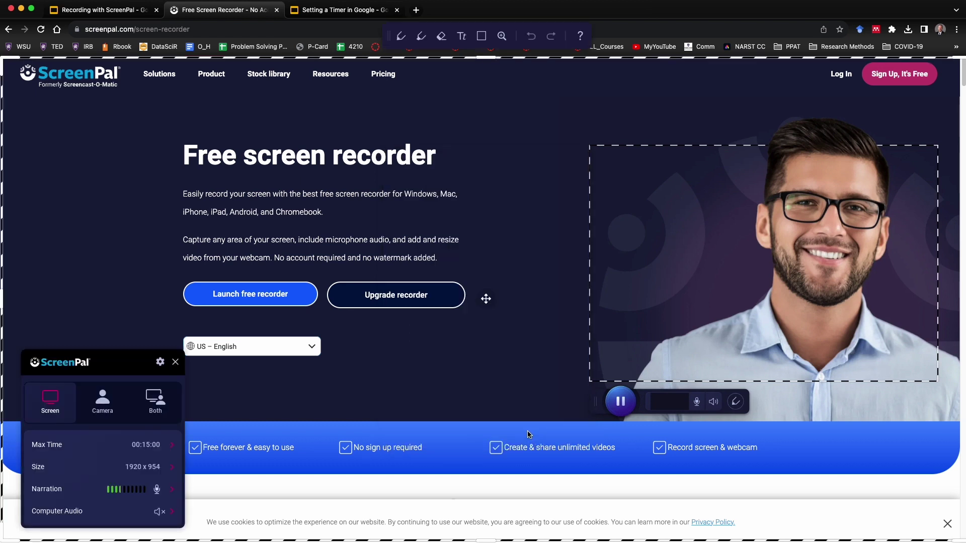
pyautogui.moveTo(147, 445)
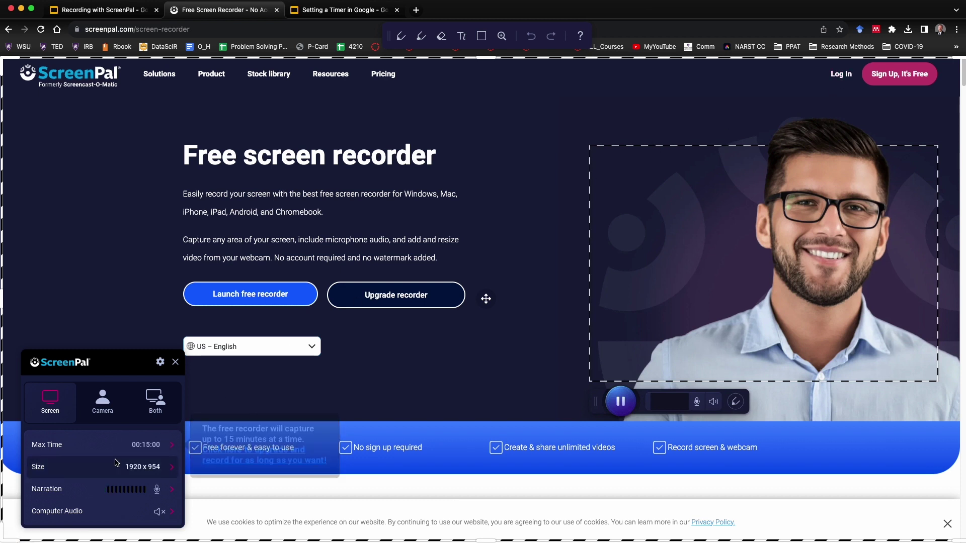
# Step: Try the Camera mode, allow ScreenPal to access the camera, try Both, and return to recording only the screen
pyautogui.moveTo(123, 517)
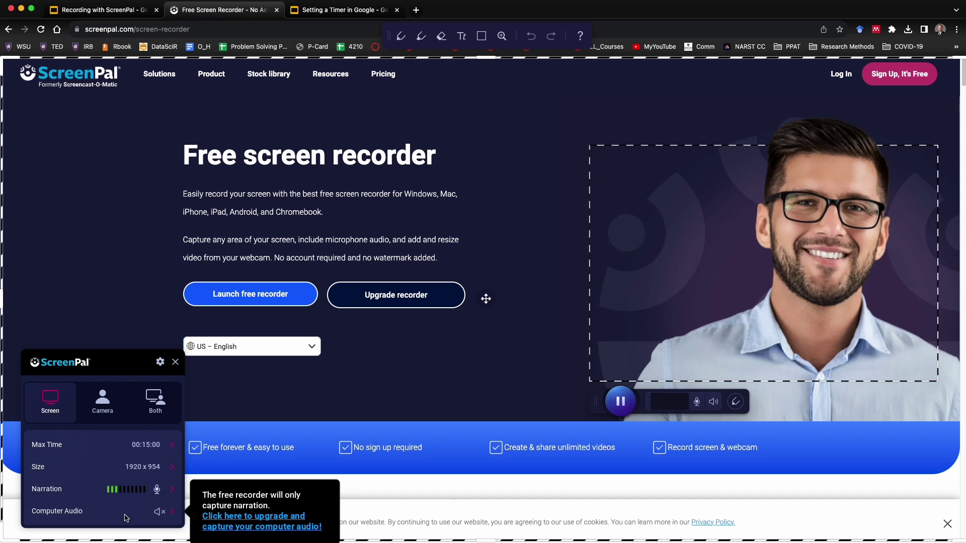
pyautogui.click(100, 405)
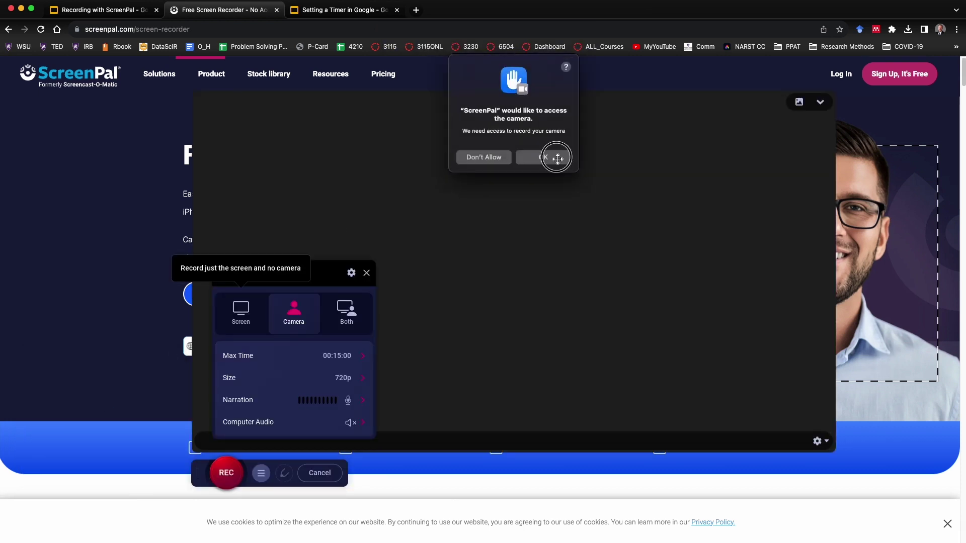
pyautogui.click(557, 157)
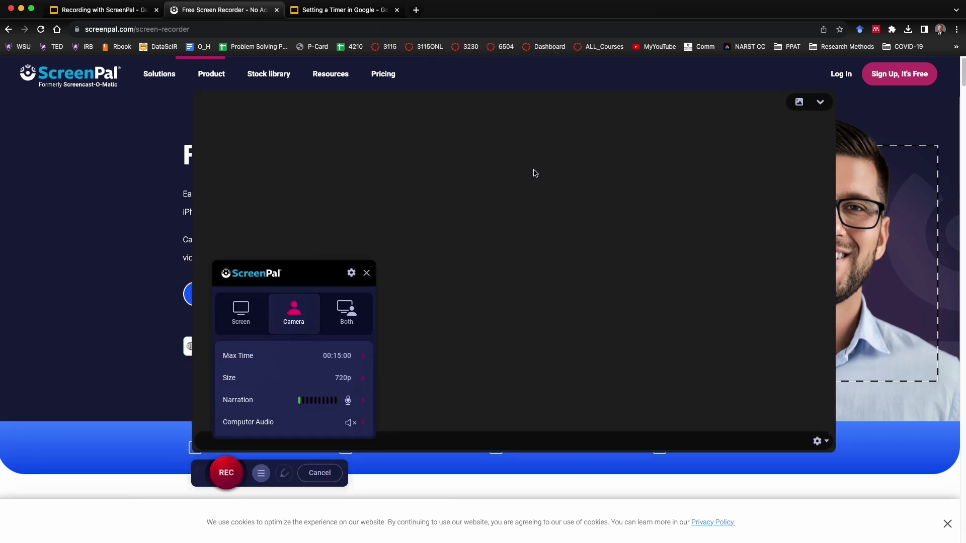
pyautogui.click(347, 315)
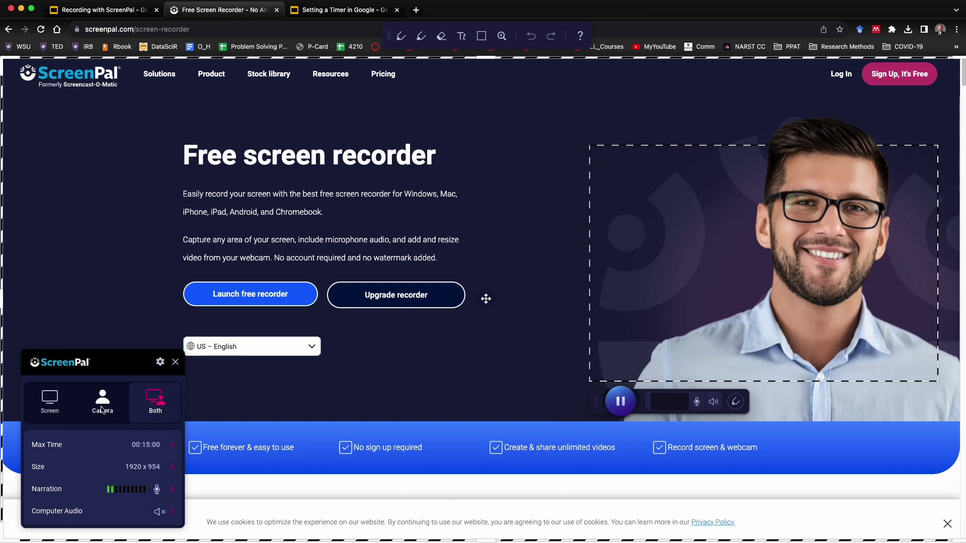
pyautogui.click(57, 408)
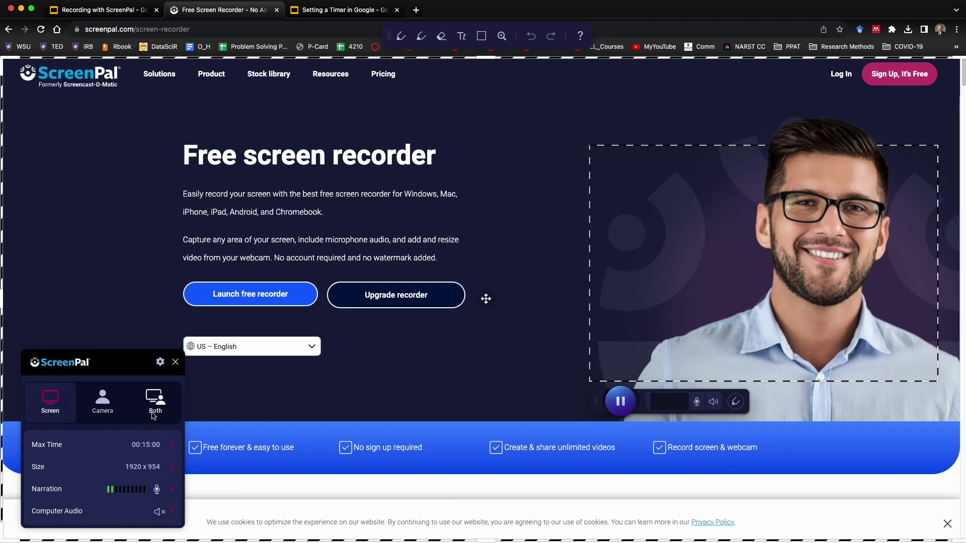
pyautogui.moveTo(73, 521)
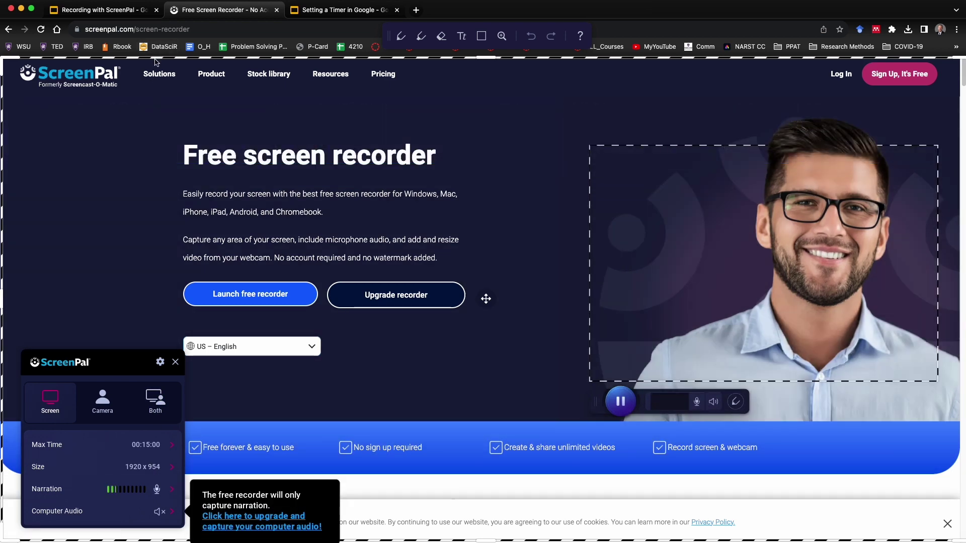
# Step: Move the recording frame and lower its upper edge below the bookmarks bar, making it about 1920 x 886
pyautogui.click(157, 60)
pyautogui.moveTo(157, 54); pyautogui.dragTo(156, 3)
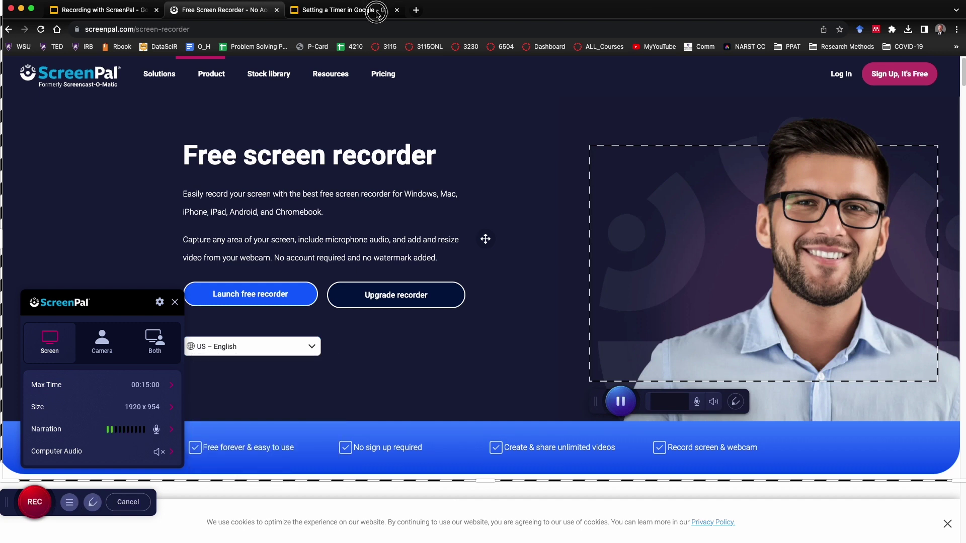
pyautogui.moveTo(377, 2)
pyautogui.mouseDown()
pyautogui.moveTo(379, 58)
pyautogui.moveTo(378, 25)
pyautogui.mouseUp()
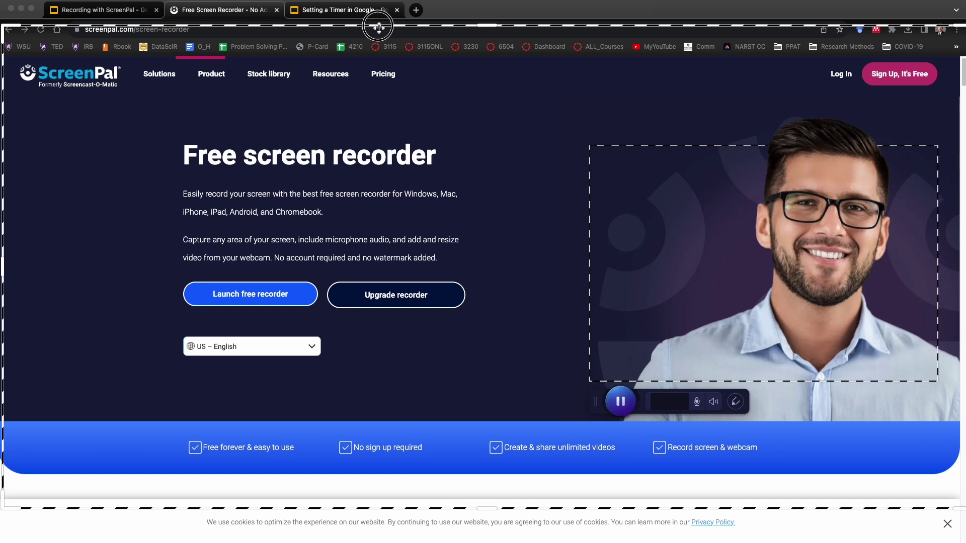
pyautogui.moveTo(492, 25); pyautogui.dragTo(478, 65)
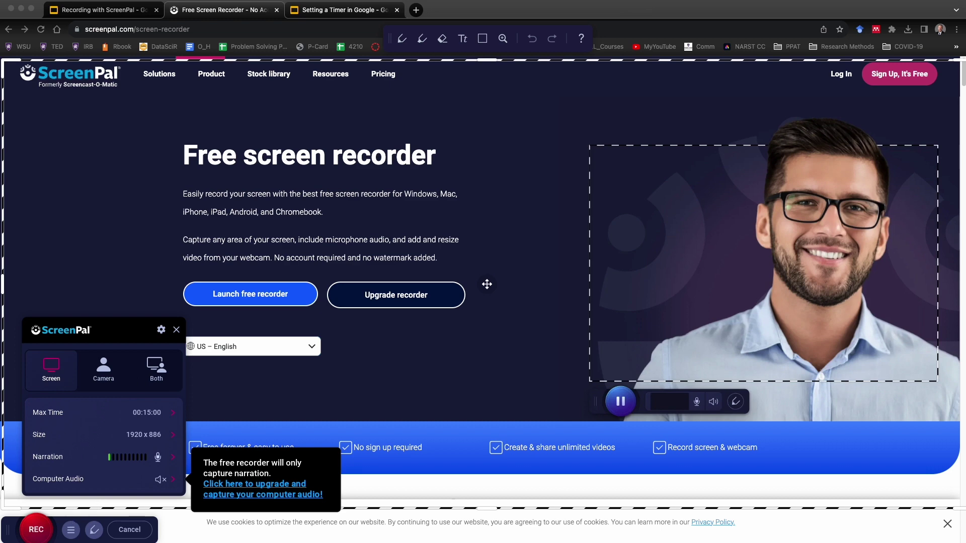
# Step: Show the title slide of the "Setting a Timer in Google" presentation and start the screen recording
pyautogui.click(112, 16)
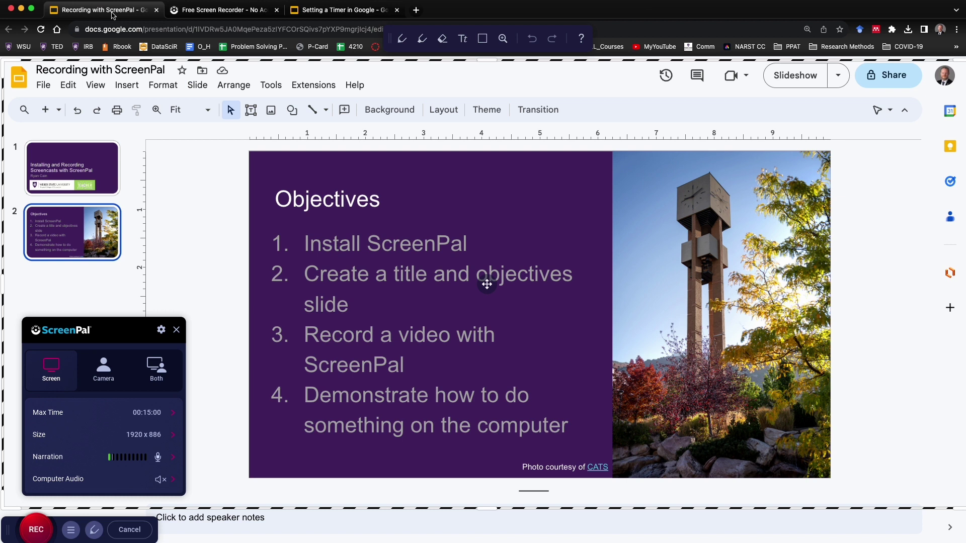
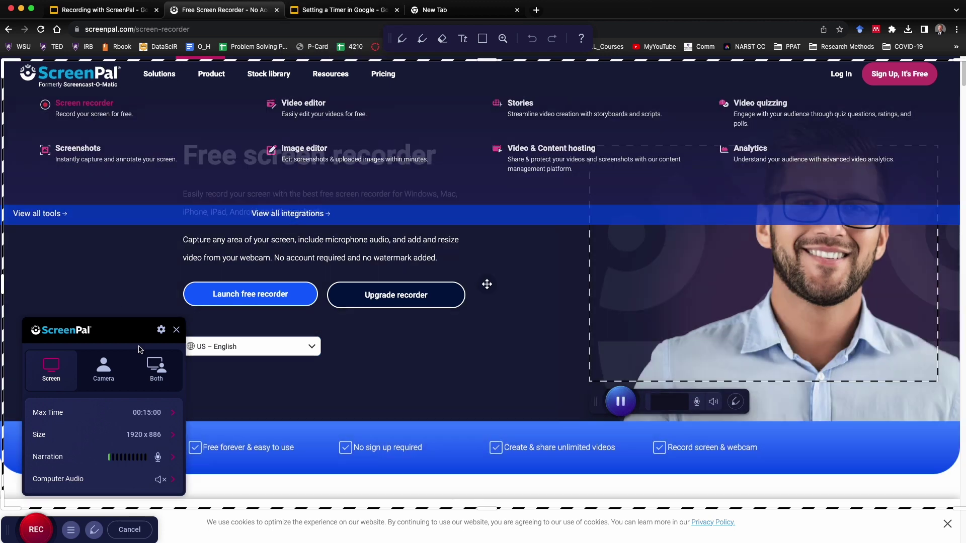
pyautogui.click(322, 9)
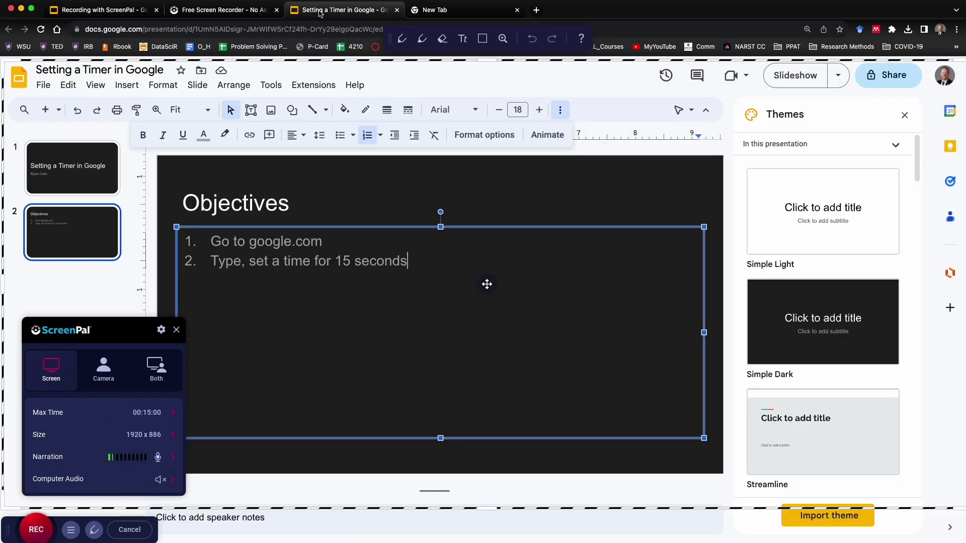
pyautogui.click(50, 184)
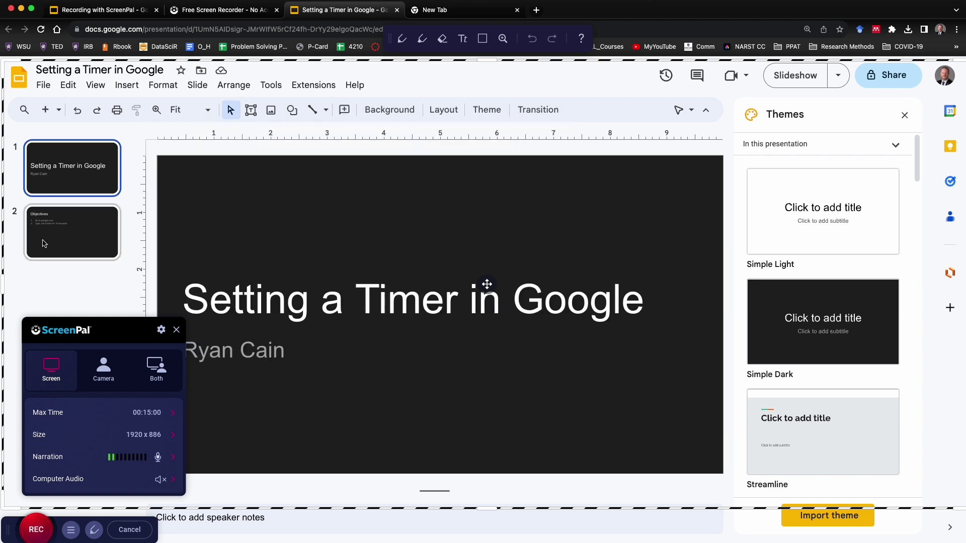
pyautogui.click(37, 530)
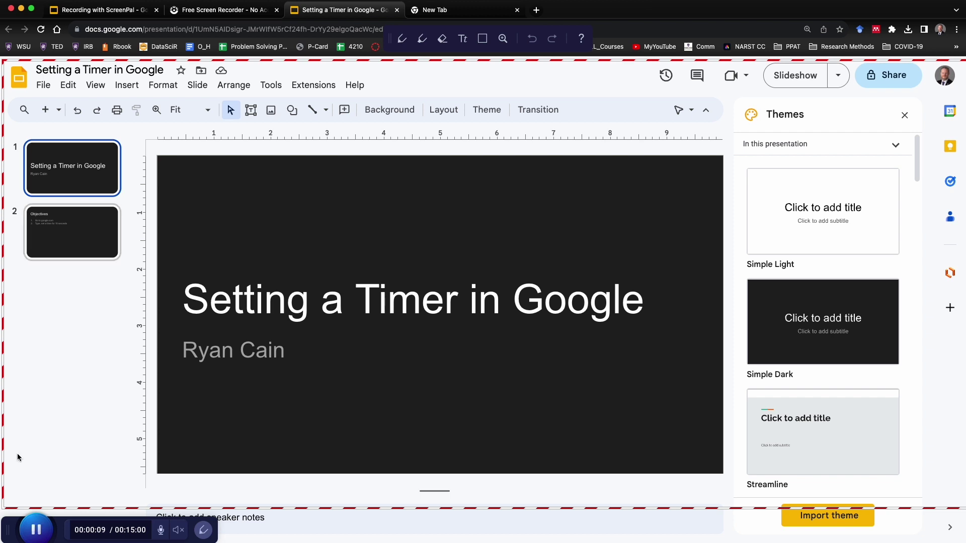
# Step: Show the Objectives slide and correct "time" to "timer" in the second objective
pyautogui.click(47, 245)
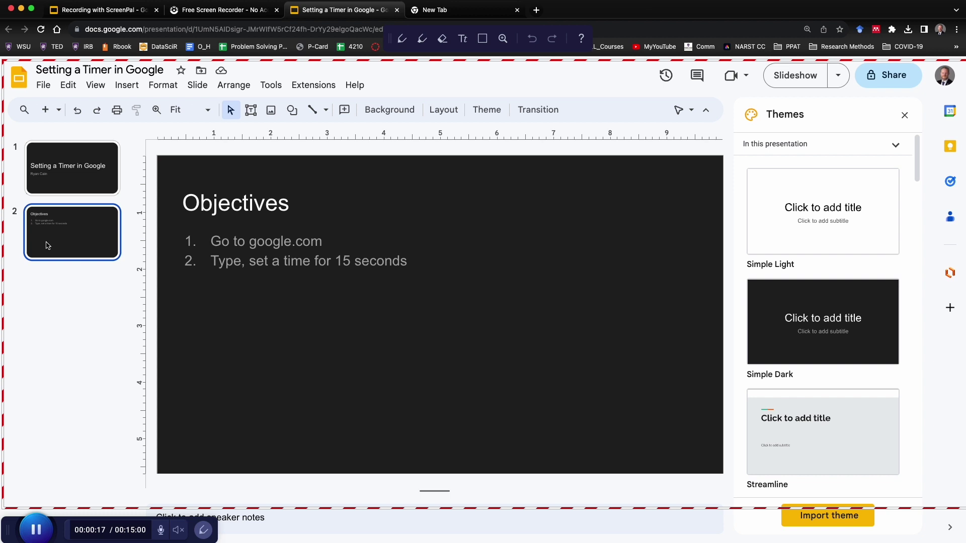
pyautogui.click(308, 261)
pyautogui.write('r')
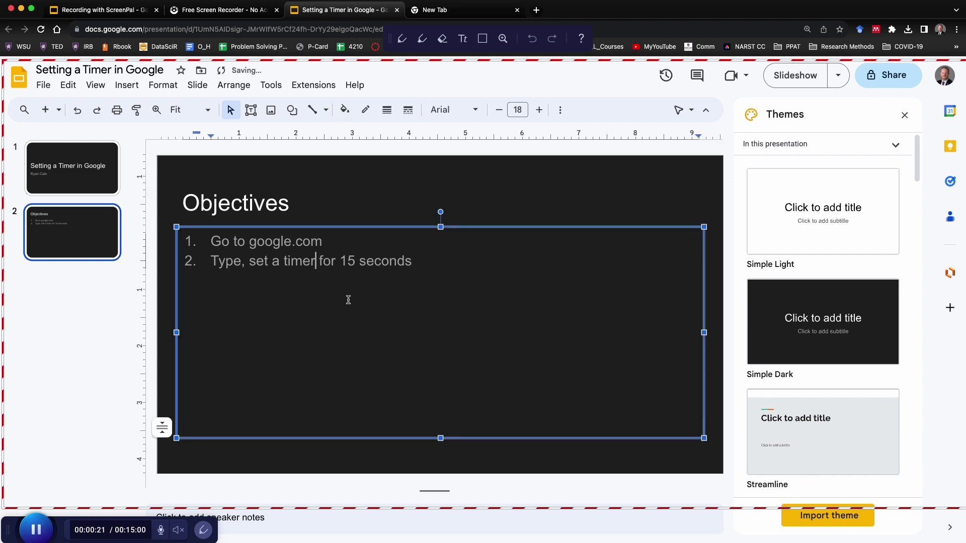
# Step: Switch to the empty browser tab and go to google.com
pyautogui.click(443, 10)
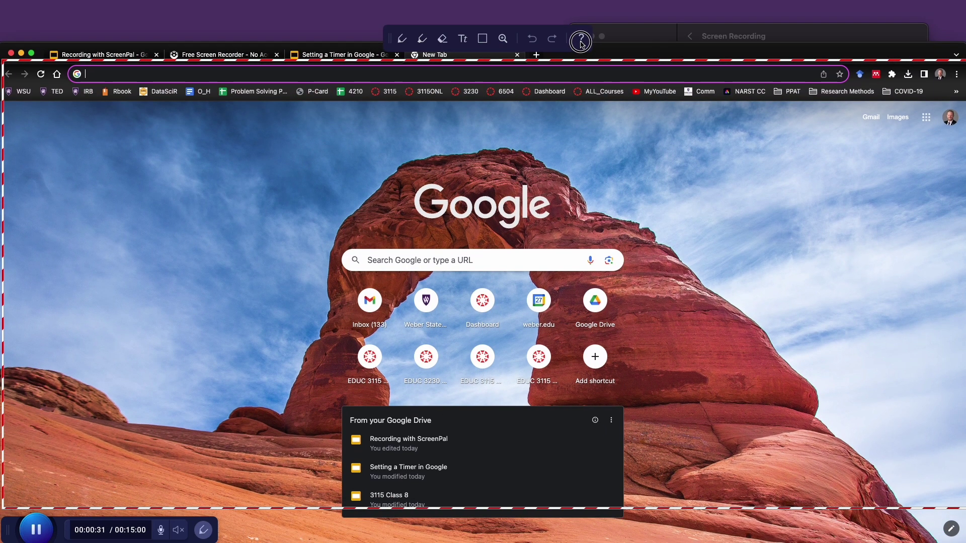
pyautogui.write('g')
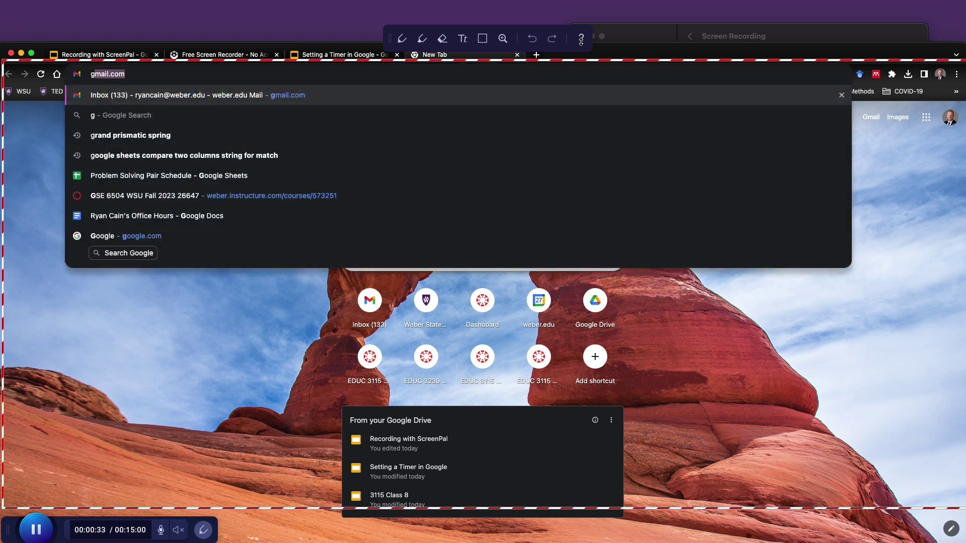
pyautogui.write('oogle.com')
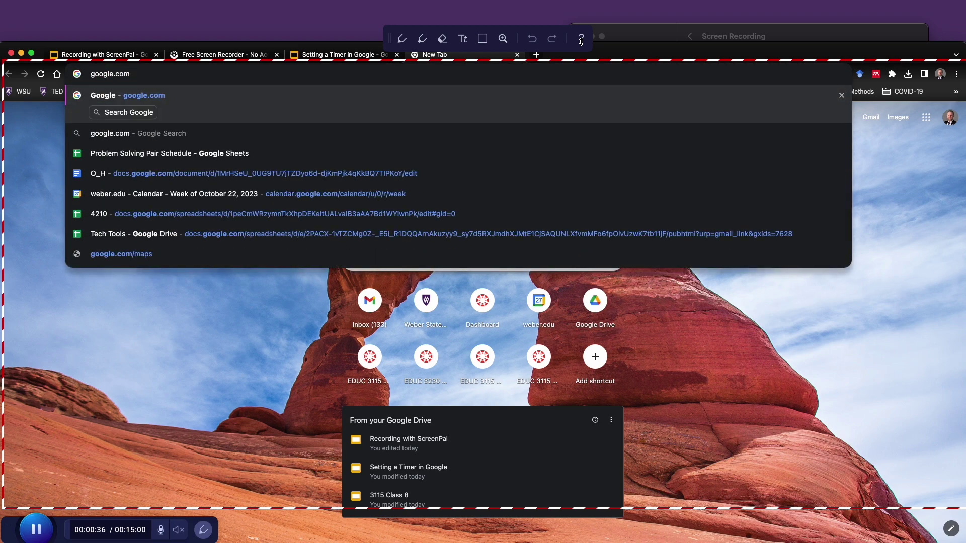
pyautogui.press('Return')
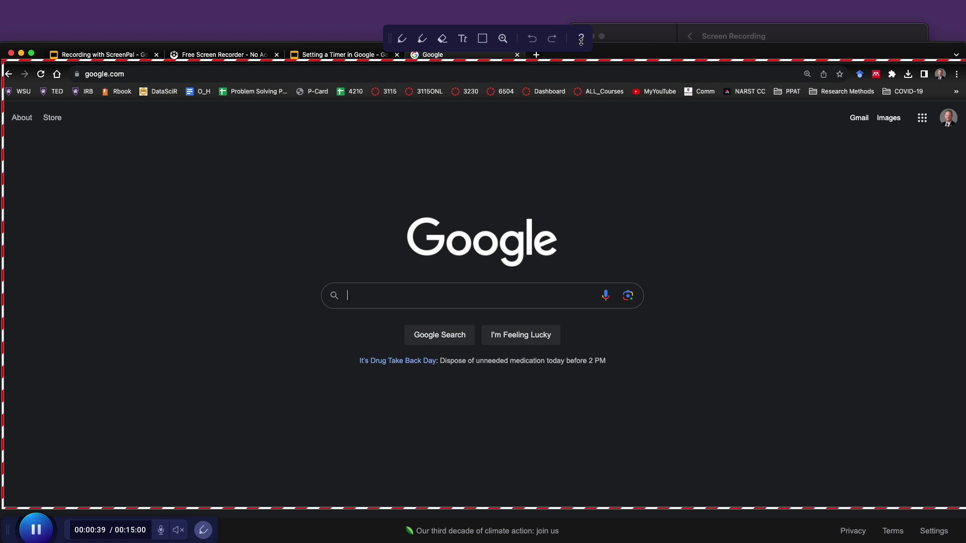
# Step: Search Google for "set a timer for 15 seconds"
pyautogui.write('set a time')
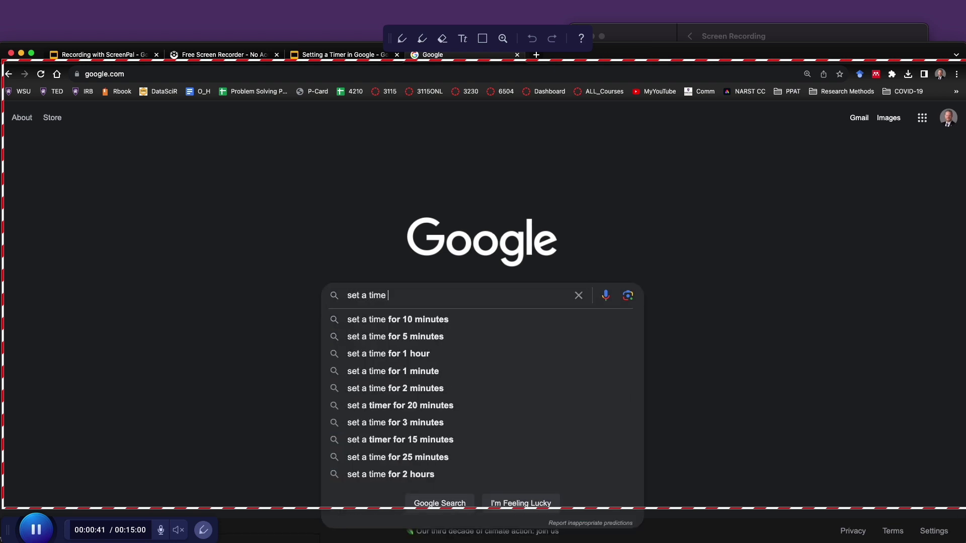
pyautogui.press('BackSpace')
pyautogui.write('r for ')
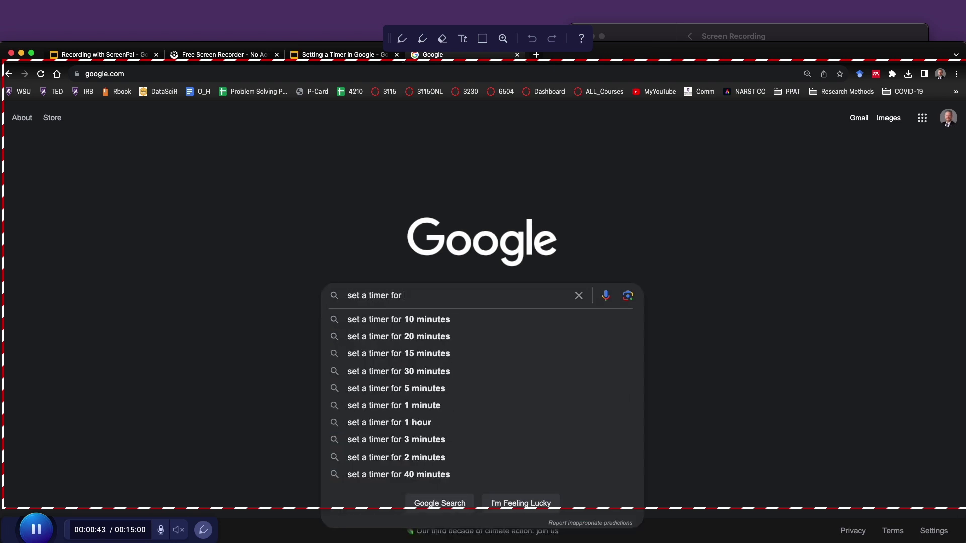
pyautogui.write('15 seconds')
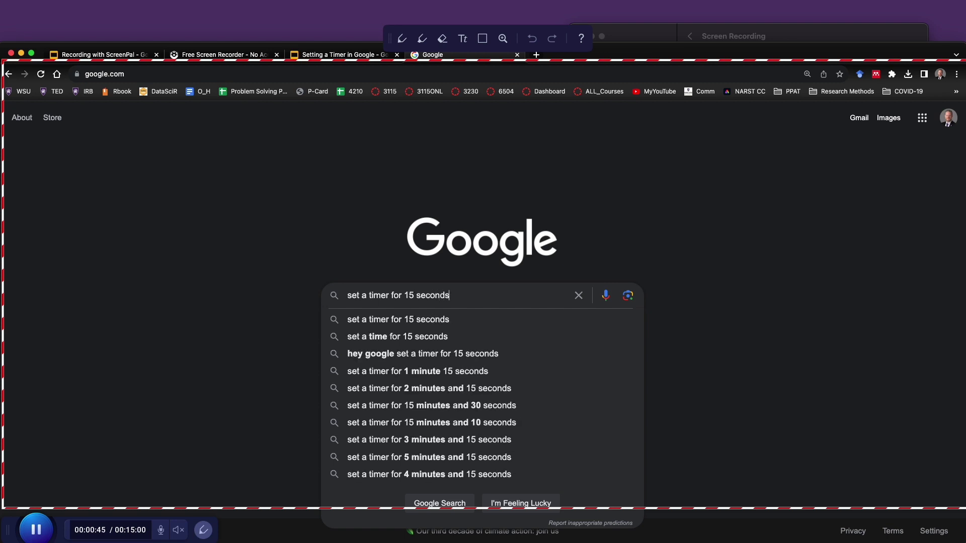
pyautogui.press('Return')
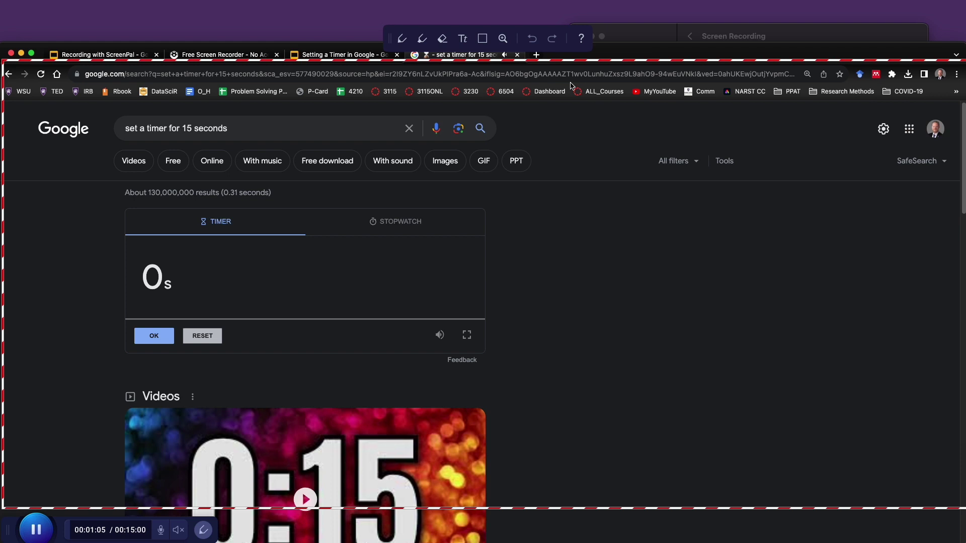
# Step: Dismiss the timer's alarm, finish the screen recording, and choose to save or upload it
pyautogui.click(157, 340)
pyautogui.click(36, 530)
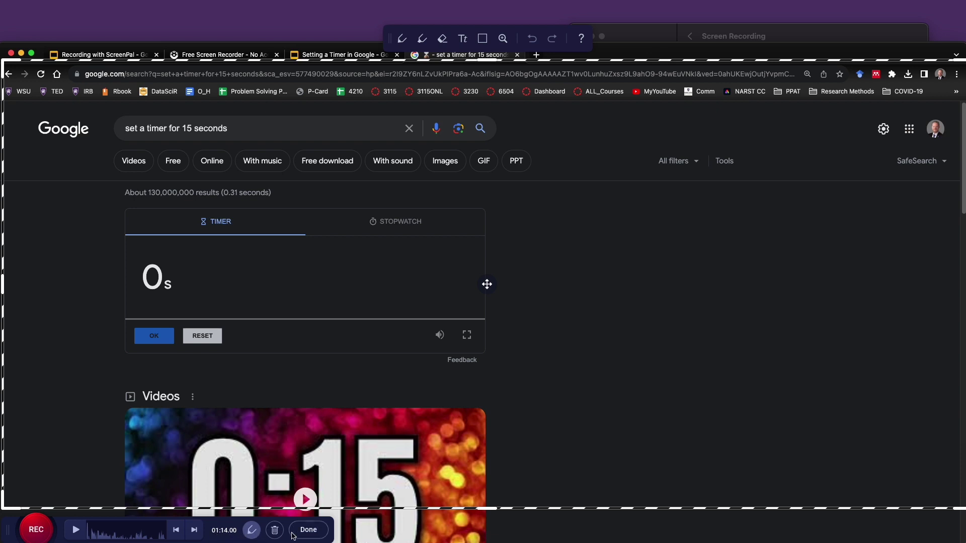
pyautogui.click(309, 530)
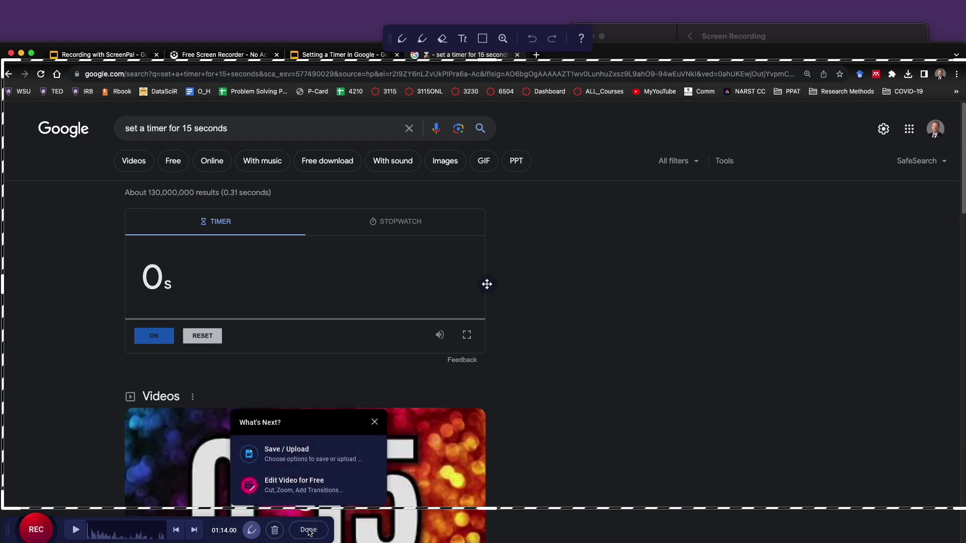
pyautogui.click(297, 454)
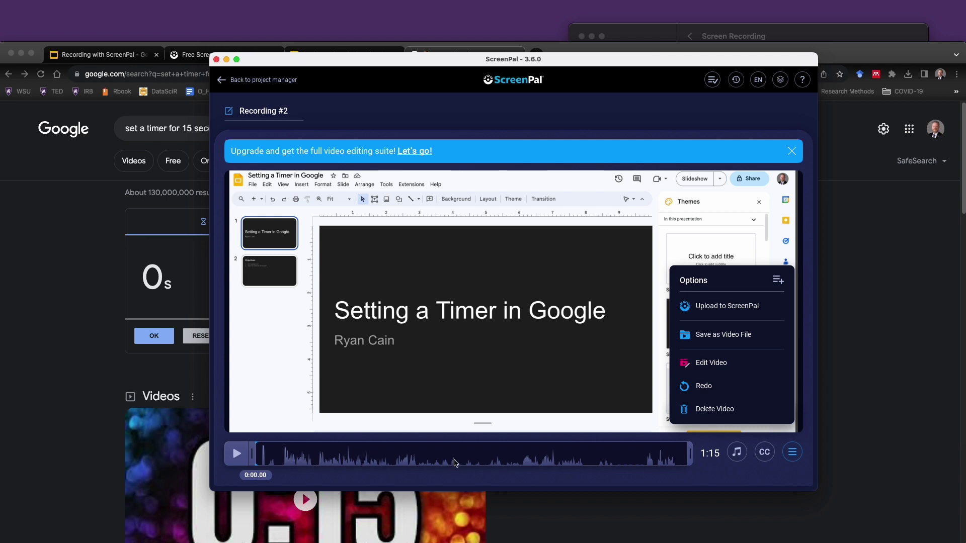
# Step: Trim the recording's end to a 1:13 length and its start to about 0:04.56, previewing the opening seconds
pyautogui.moveTo(690, 453); pyautogui.dragTo(682, 453)
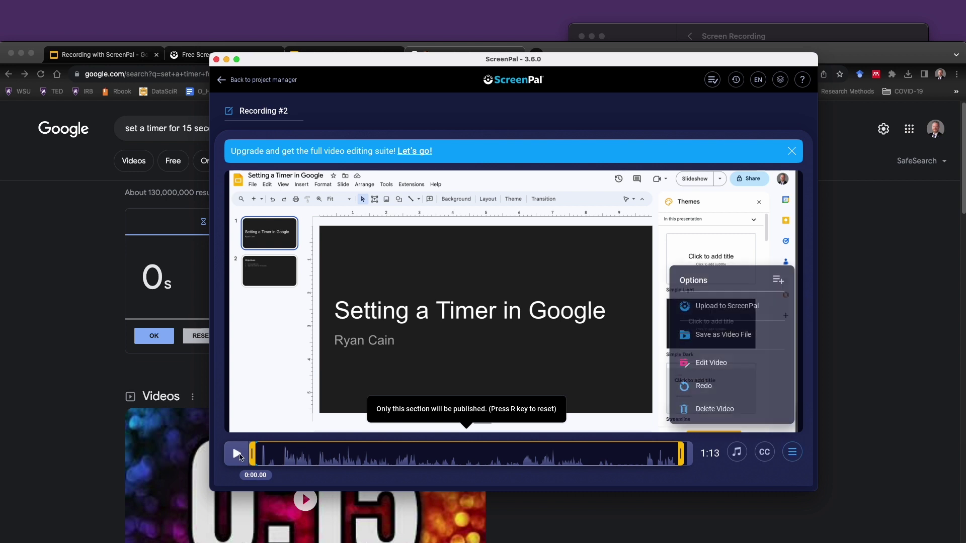
pyautogui.click(237, 455)
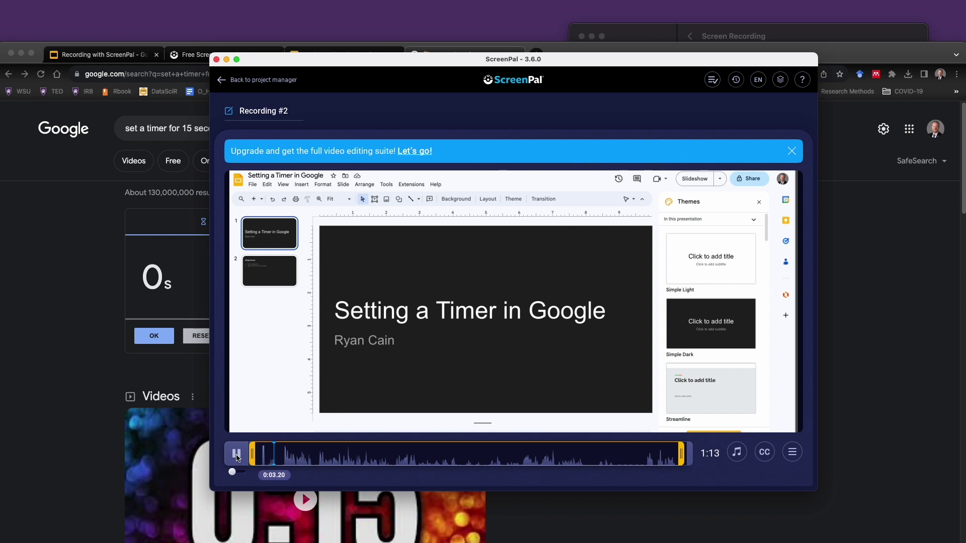
pyautogui.click(237, 455)
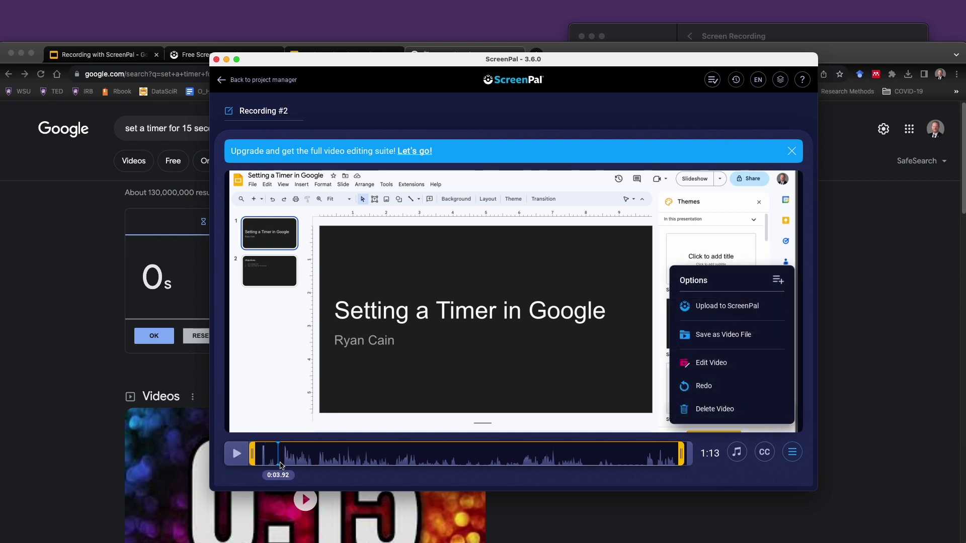
pyautogui.moveTo(253, 455); pyautogui.dragTo(280, 455)
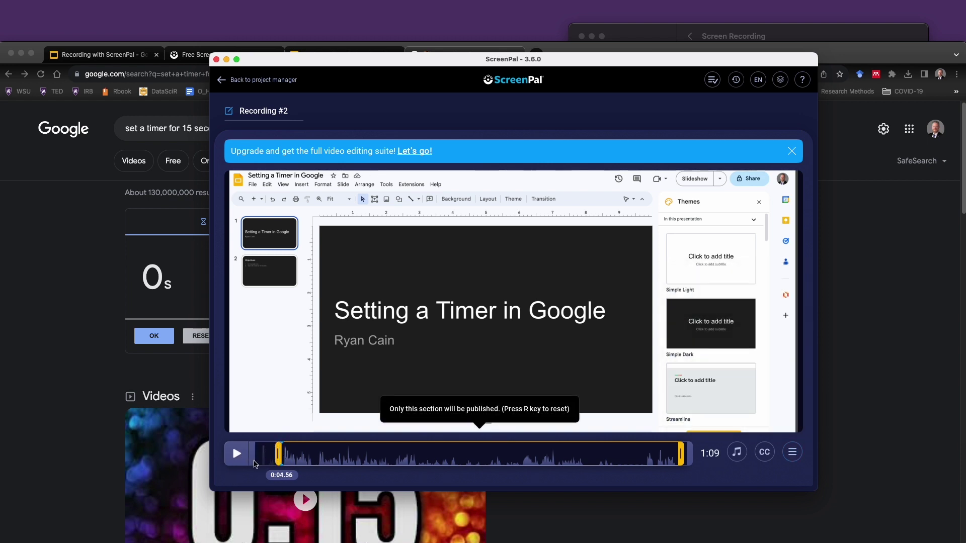
pyautogui.click(236, 455)
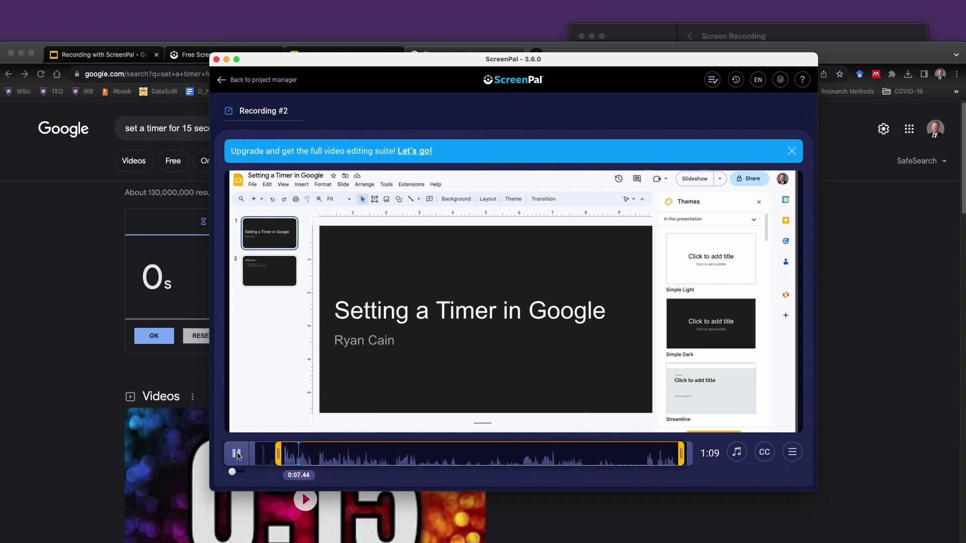
pyautogui.click(237, 455)
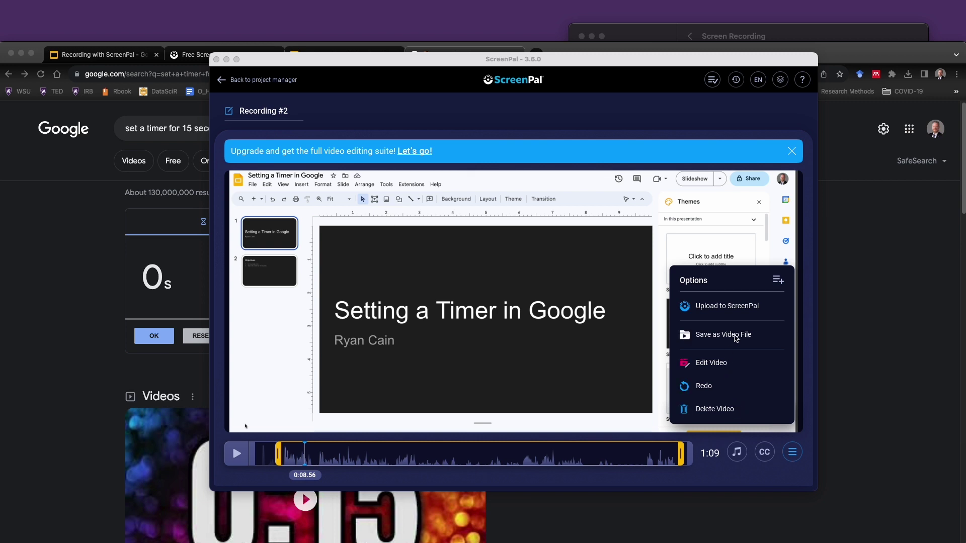
# Step: Choose to save the recording as a video file and name it "Set a Timer in Google"
pyautogui.click(724, 335)
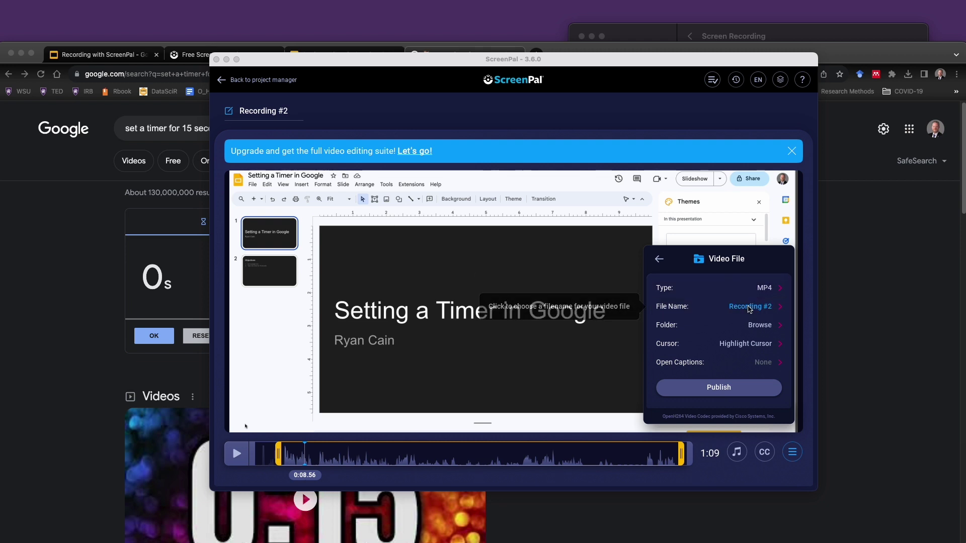
pyautogui.click(749, 308)
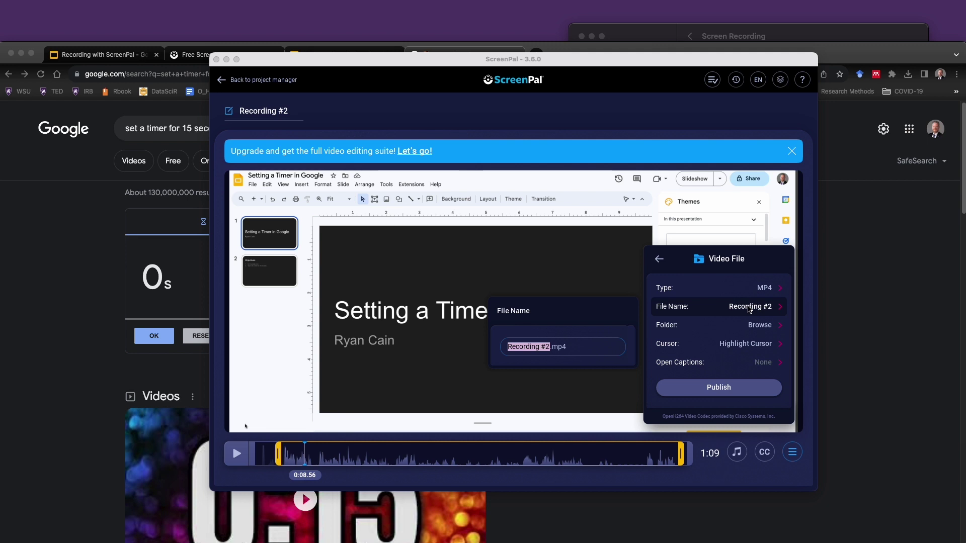
pyautogui.write('Set at')
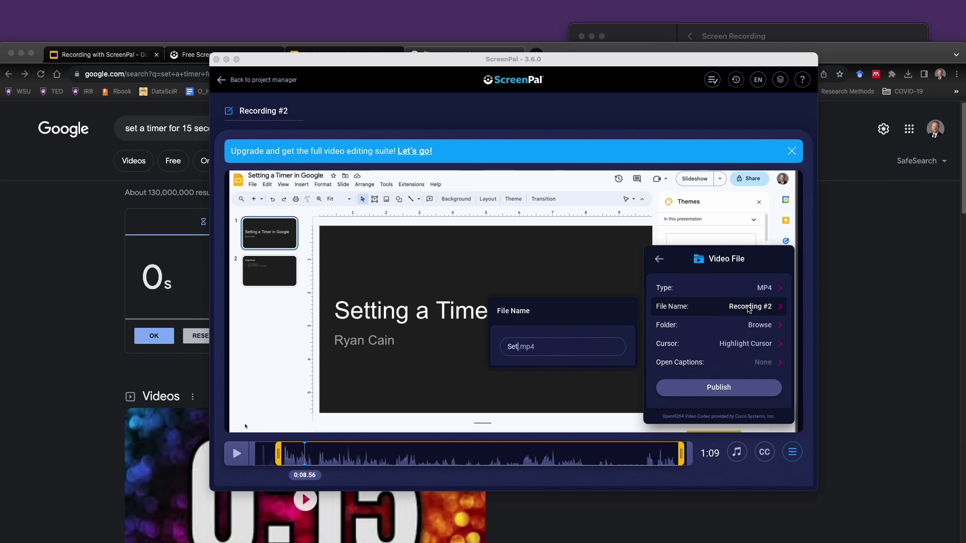
pyautogui.press('BackSpace')
pyautogui.write('Timer in Google')
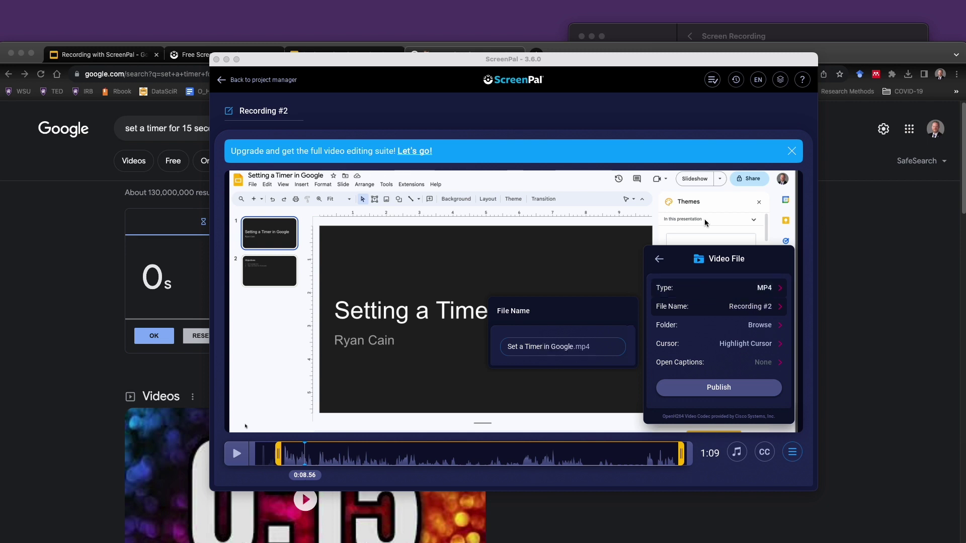
pyautogui.press('Return')
pyautogui.click(723, 393)
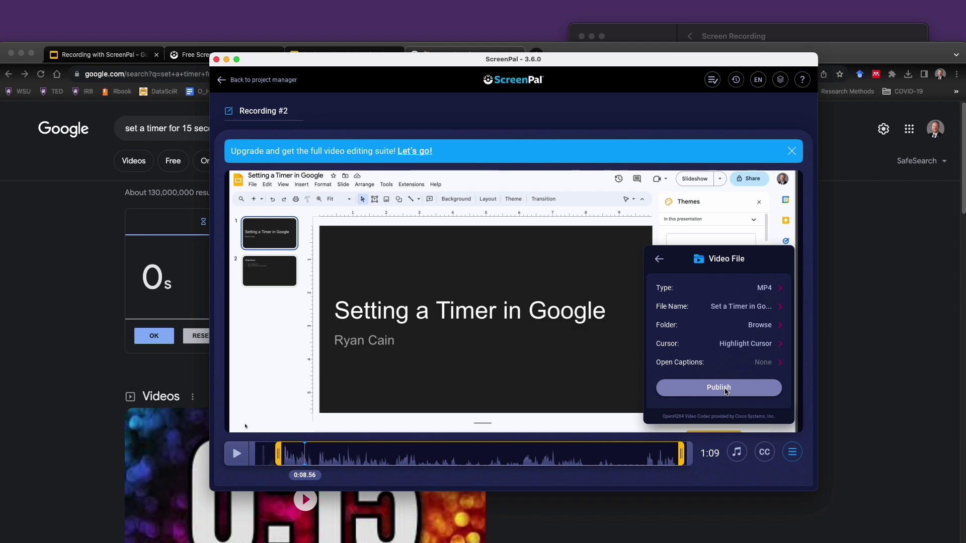
# Step: Set the exported video's cursor option to Highlight Cursor
pyautogui.click(728, 346)
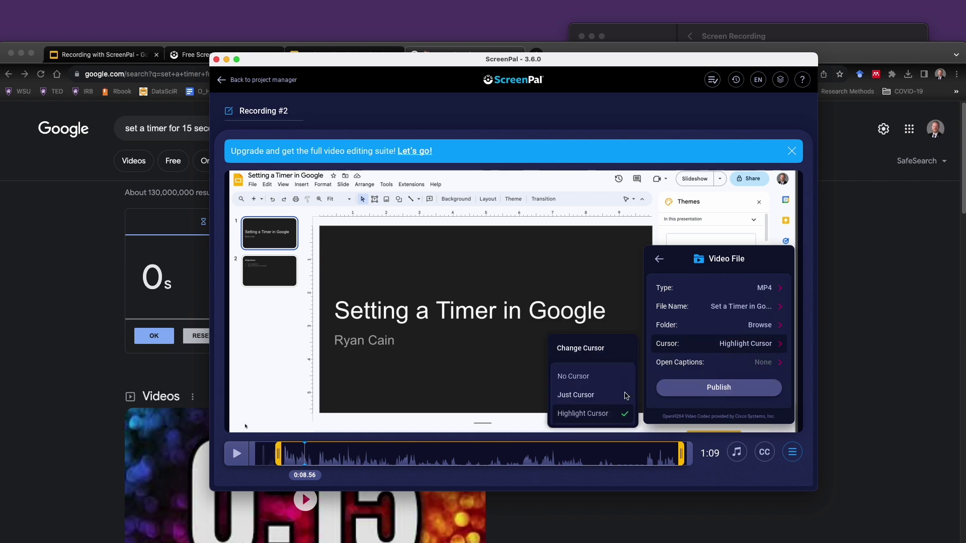
pyautogui.click(610, 413)
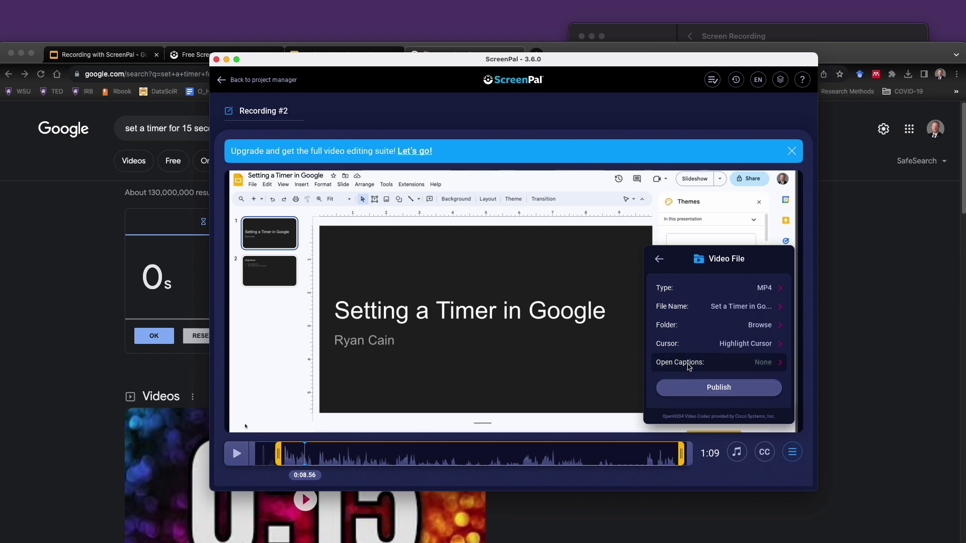
pyautogui.click(722, 392)
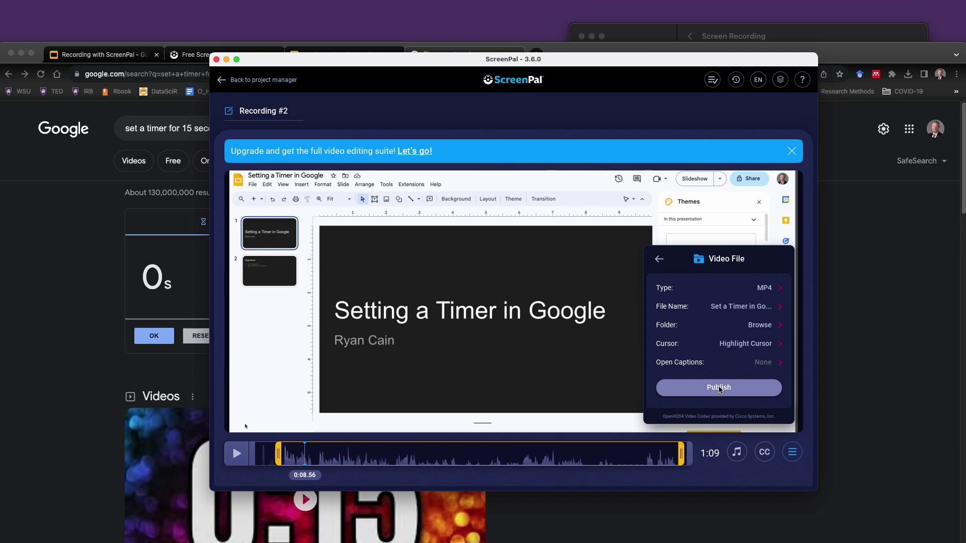
pyautogui.click(720, 389)
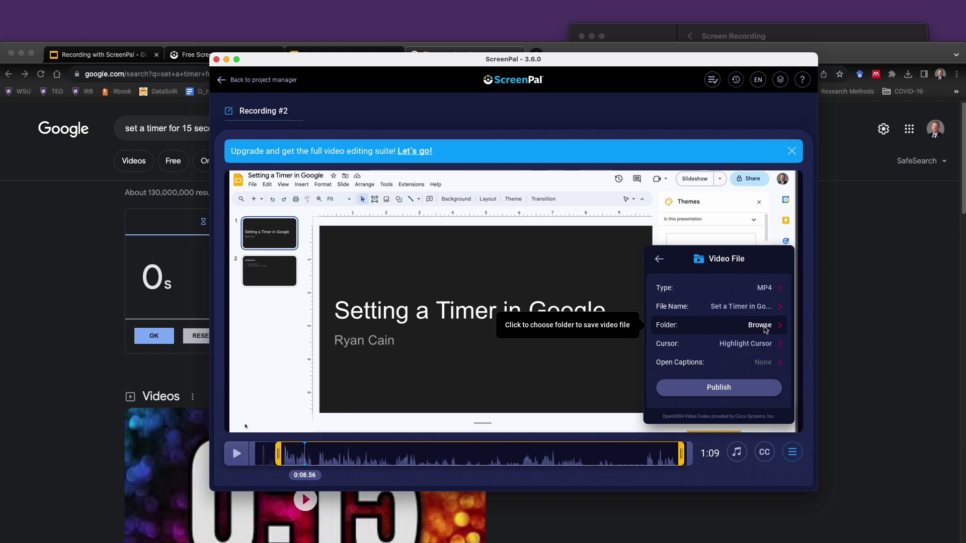
# Step: Choose Downloads as the destination folder and publish the MP4 file
pyautogui.click(763, 326)
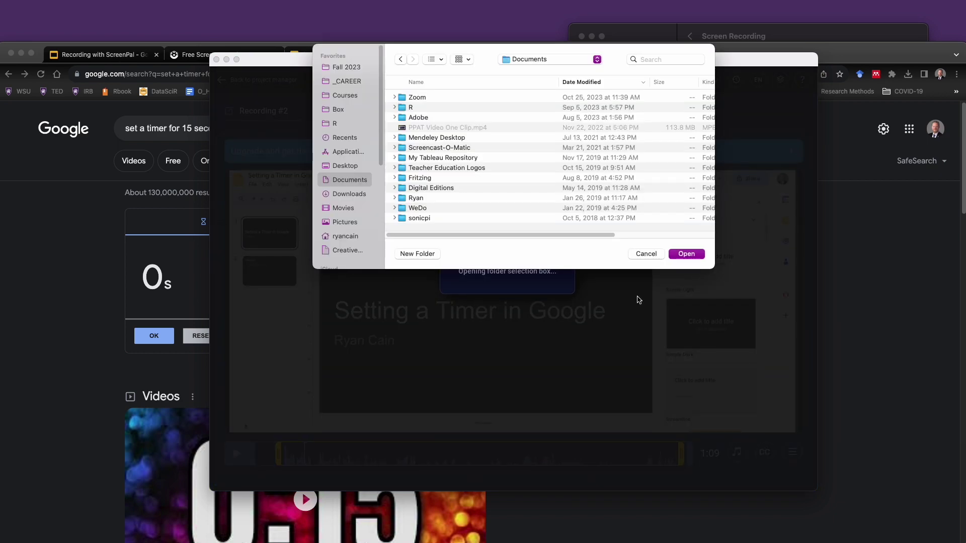
pyautogui.click(361, 198)
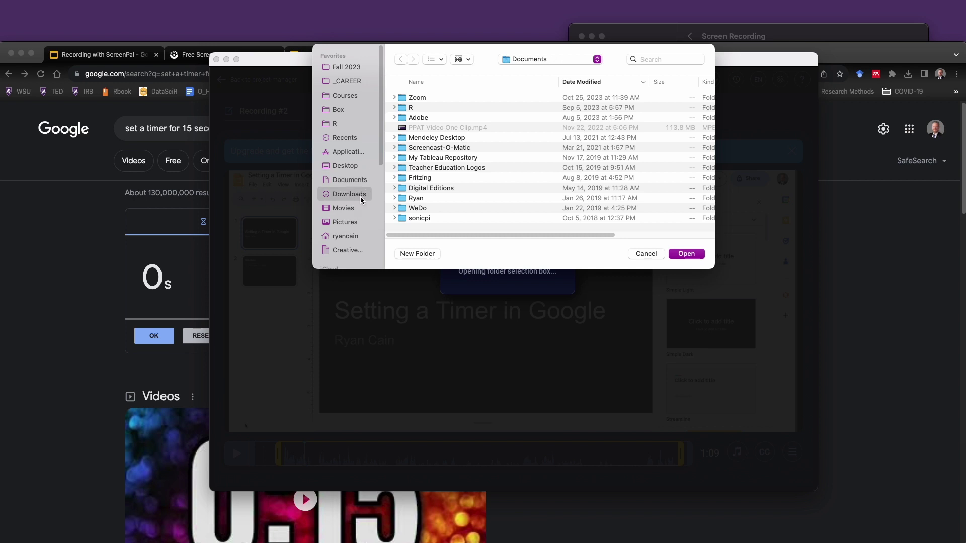
pyautogui.click(686, 254)
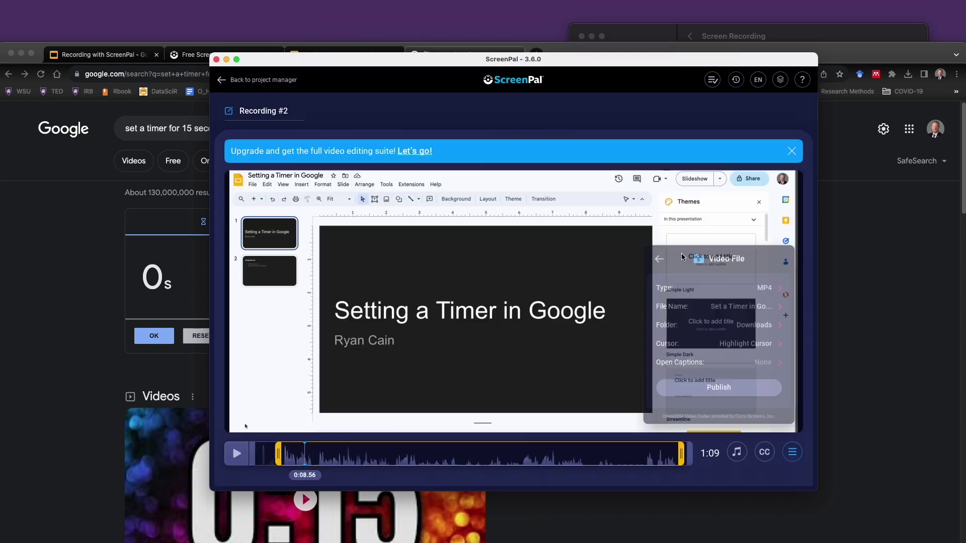
pyautogui.click(731, 390)
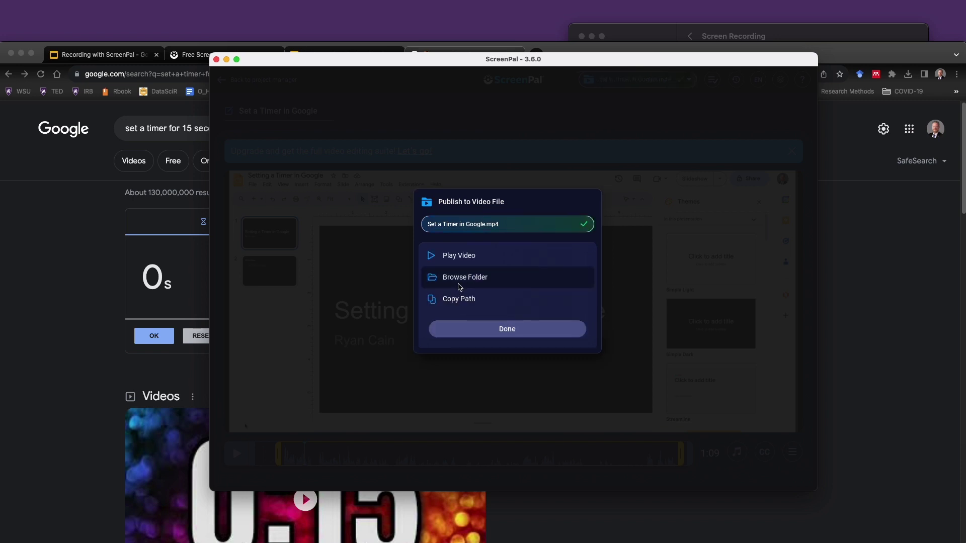
# Step: Browse to the published video's folder and locate Set a Timer in Google.mp4 among the Downloads in Finder
pyautogui.click(460, 278)
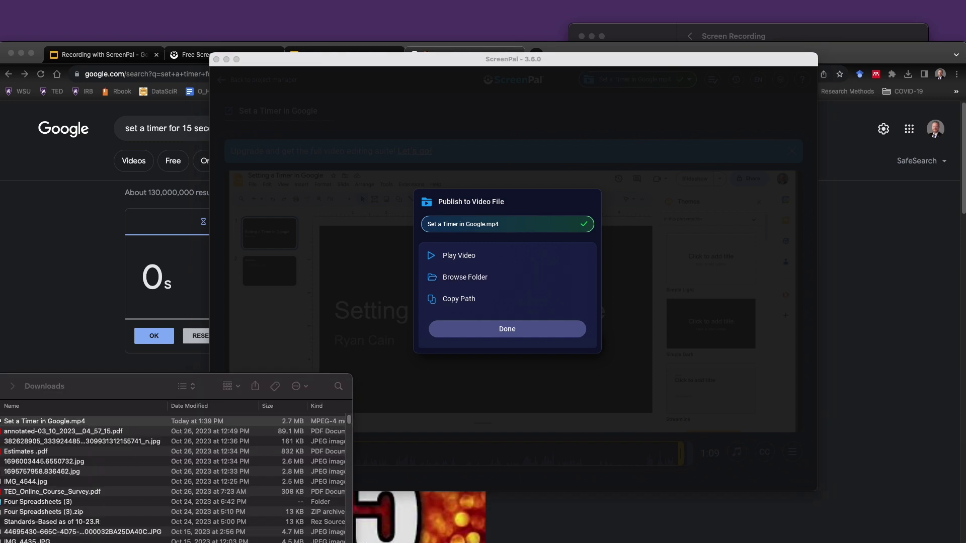
pyautogui.press('super+w')
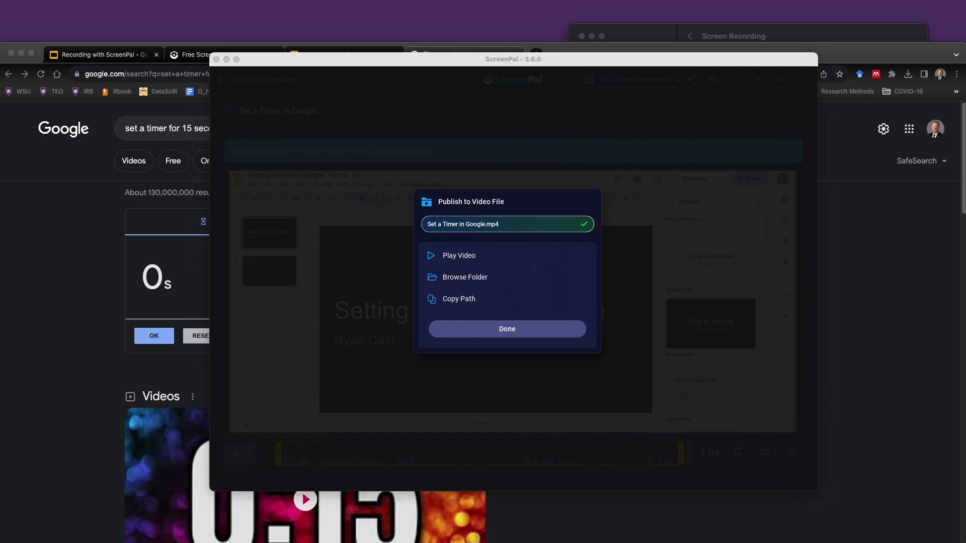
pyautogui.moveTo(965, 187); pyautogui.dragTo(474, 187)
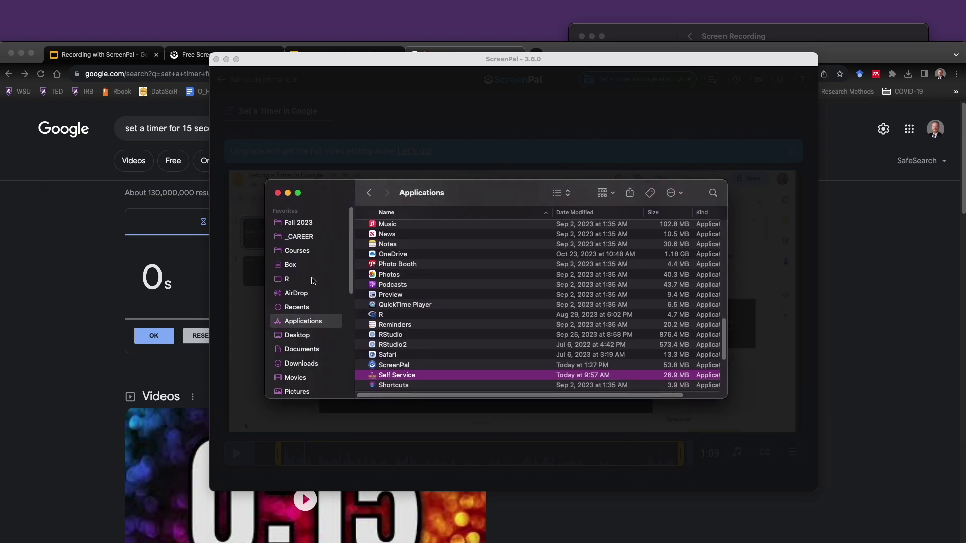
pyautogui.click(302, 363)
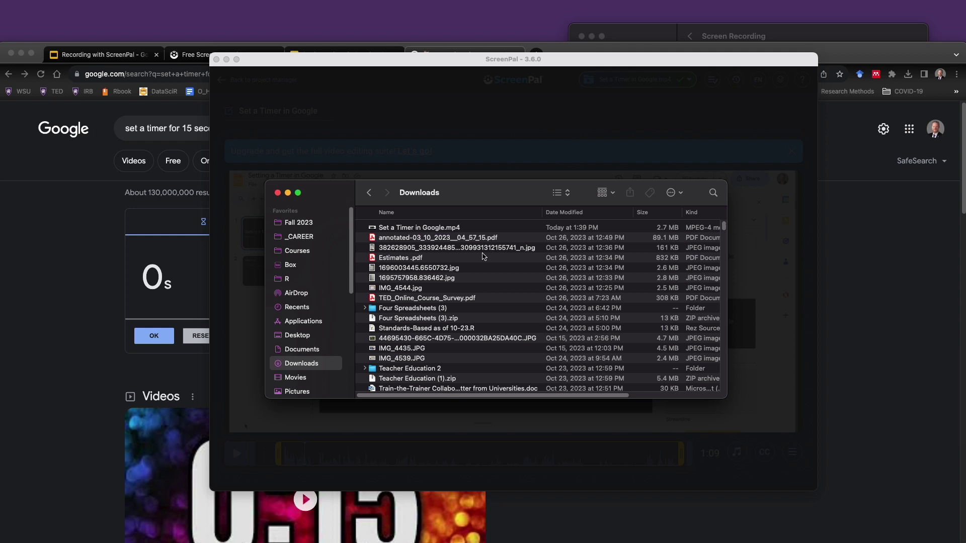
pyautogui.click(487, 229)
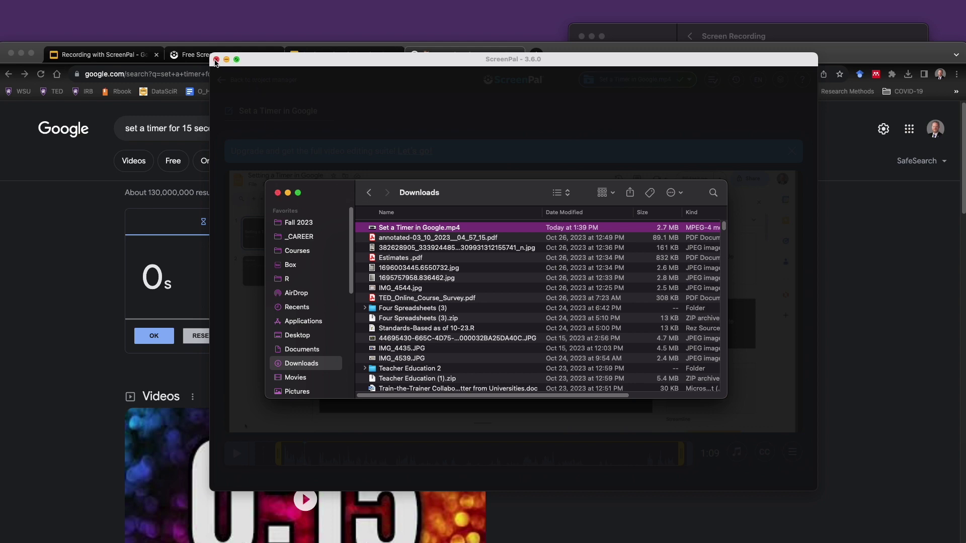
# Step: Close the ScreenPal editor, keeping the video on the computer, and move the Downloads window aside
pyautogui.click(216, 60)
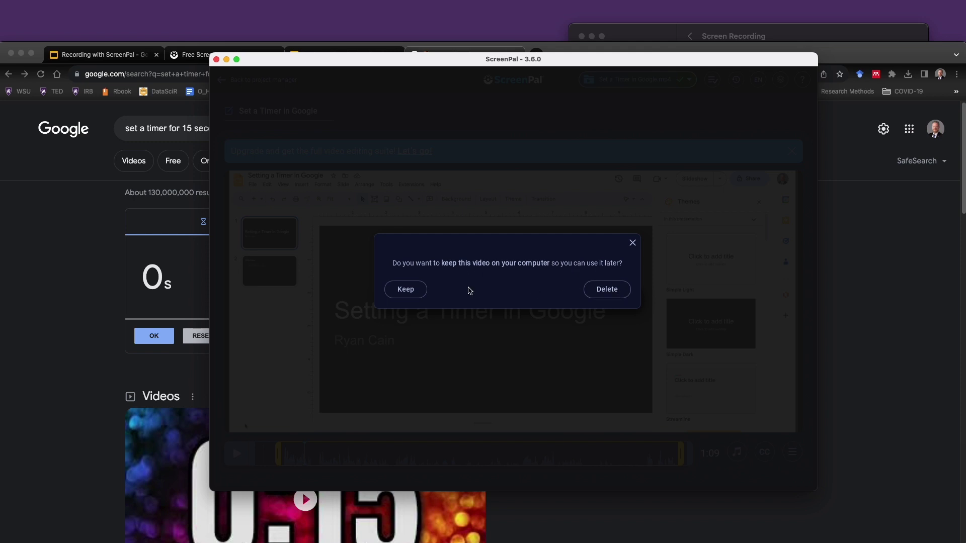
pyautogui.click(421, 289)
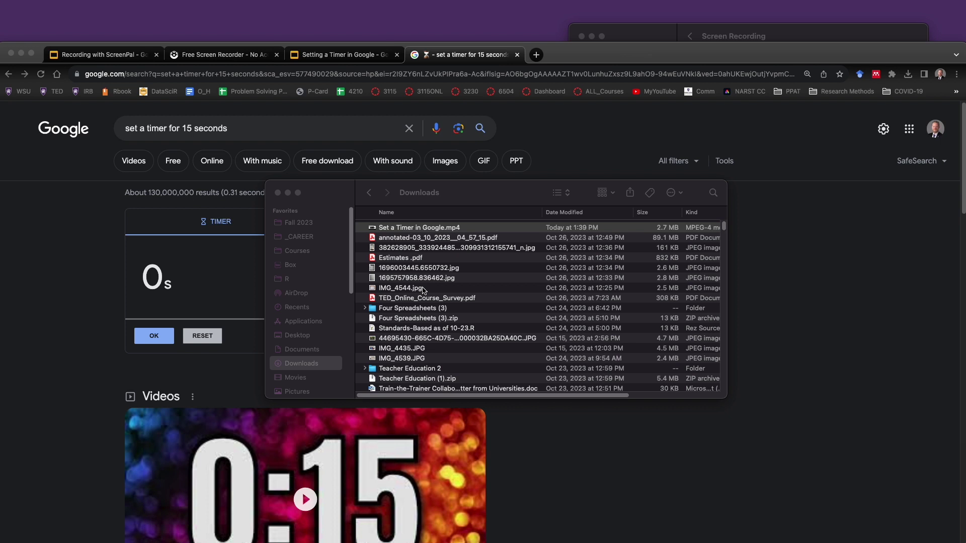
pyautogui.moveTo(509, 195); pyautogui.dragTo(572, 245)
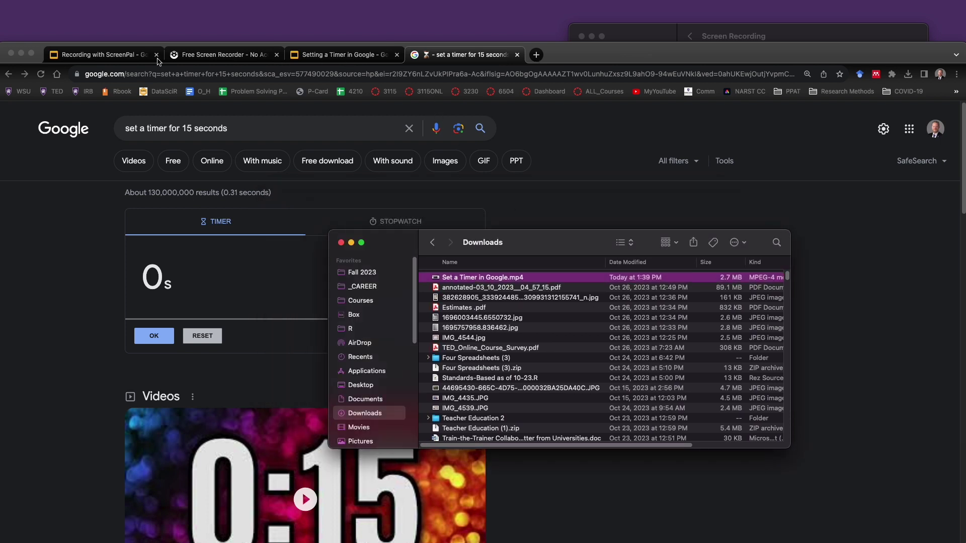
# Step: Open Google Drive in a new browser tab and go into the EDUC 3115 Fall 2023 folder
pyautogui.click(97, 55)
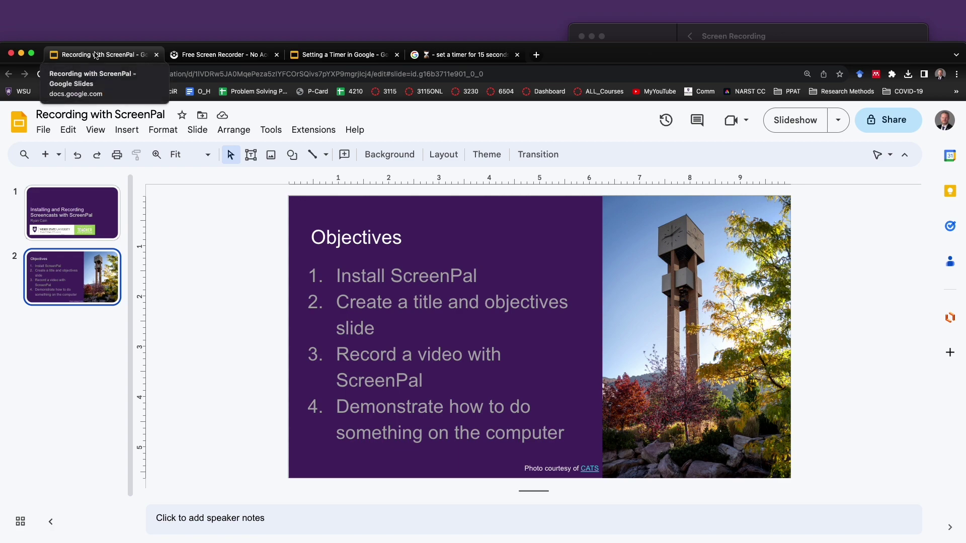
pyautogui.click(492, 57)
pyautogui.click(536, 54)
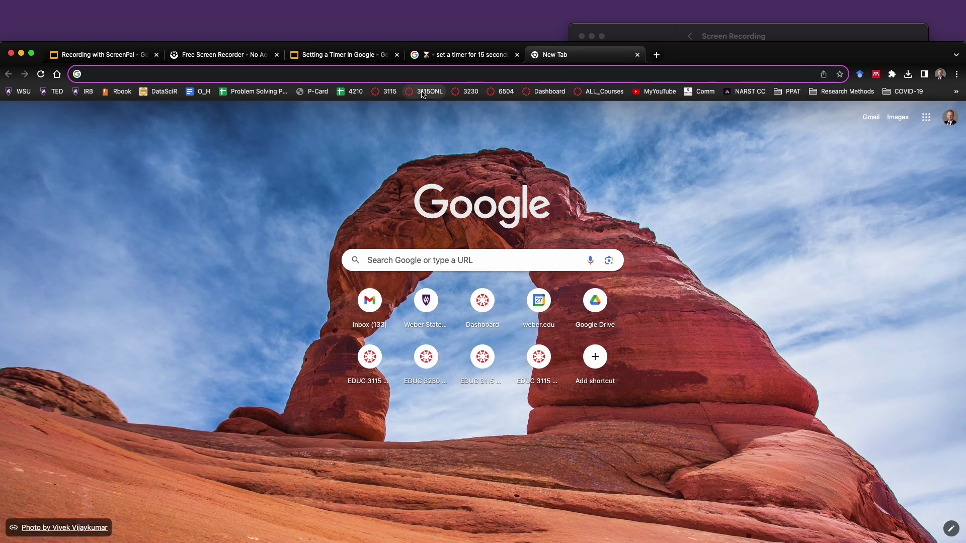
pyautogui.write('drive')
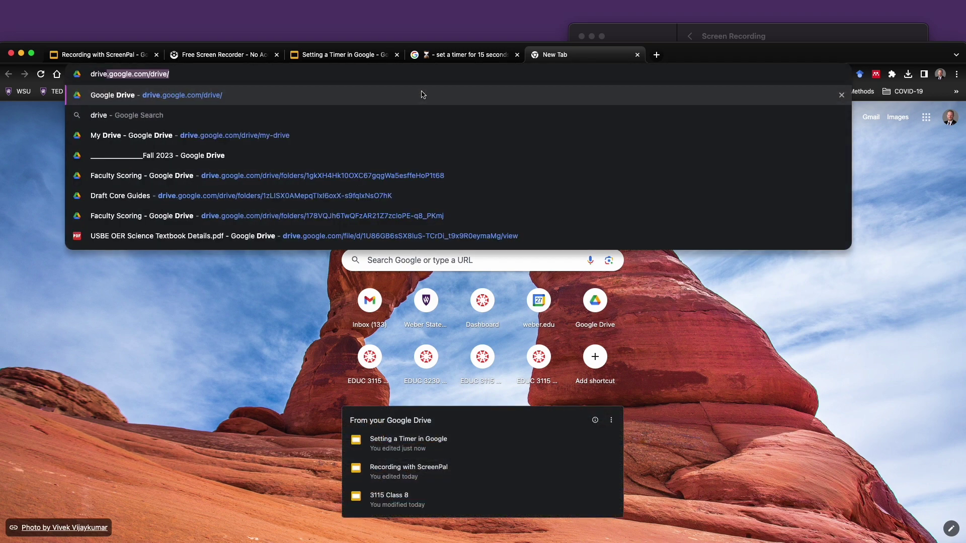
pyautogui.press('Return')
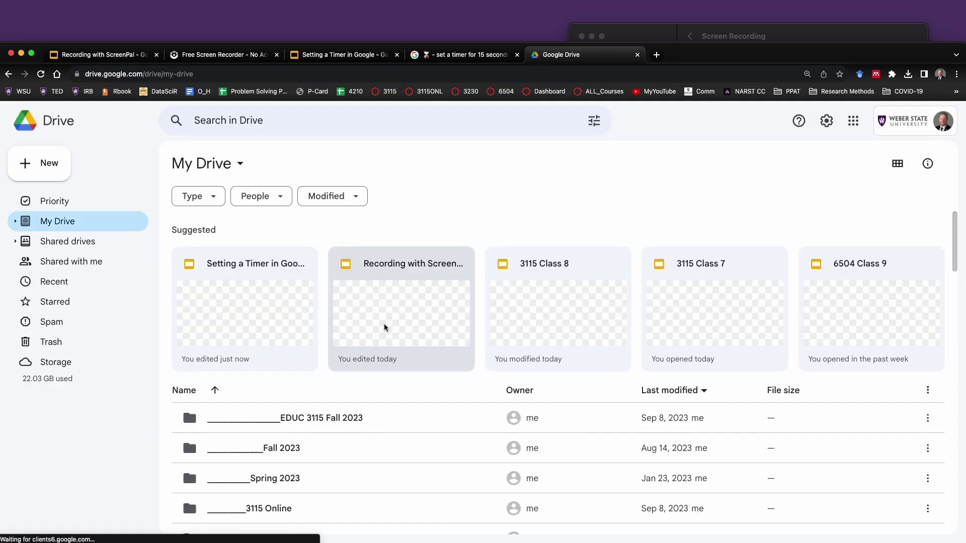
pyautogui.doubleClick(346, 415)
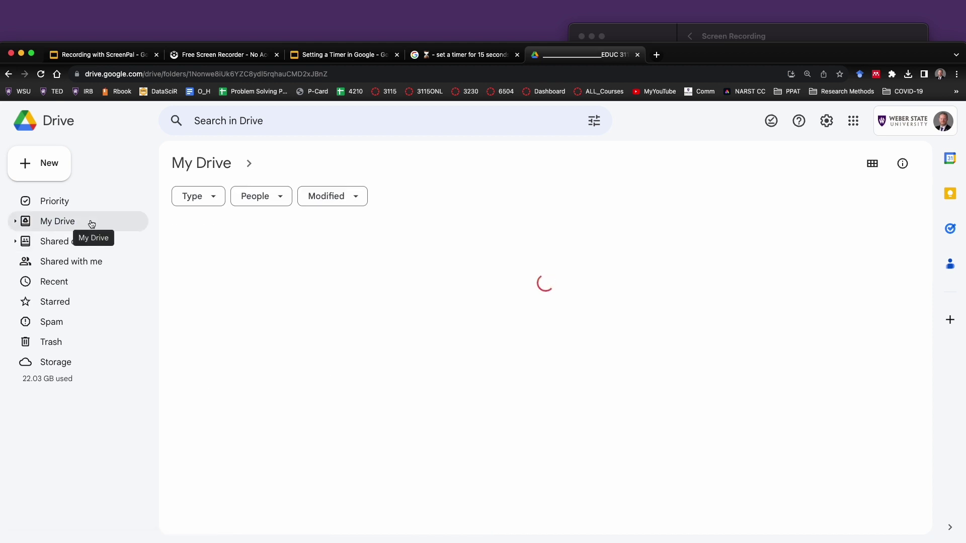
# Step: Upload Set a Timer in Google.mp4 from Downloads to the open Drive folder
pyautogui.click(49, 164)
pyautogui.click(96, 195)
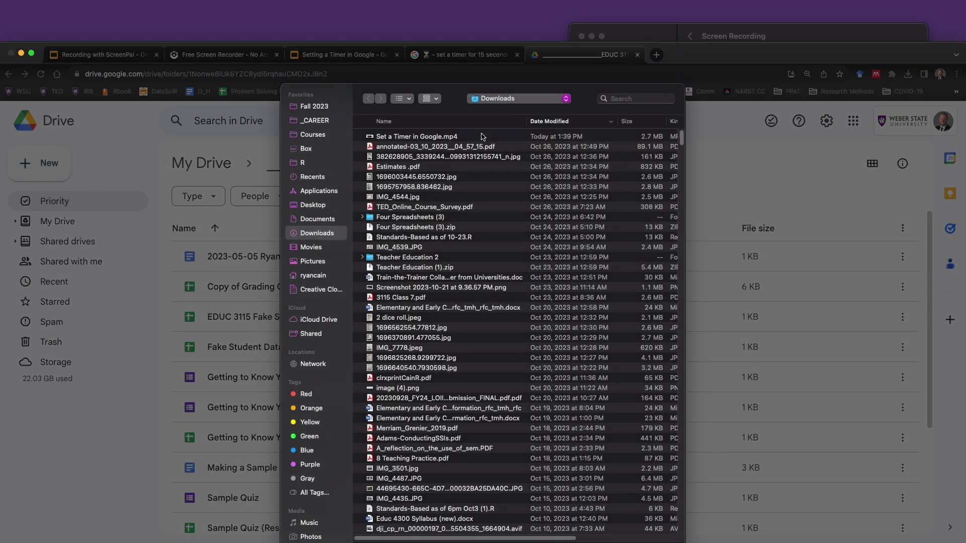
pyautogui.click(481, 137)
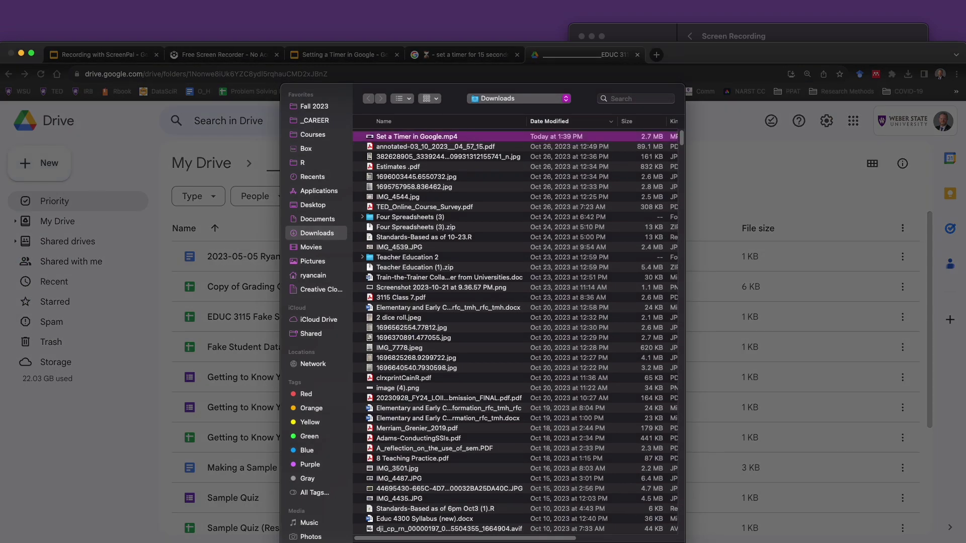
pyautogui.press('Return')
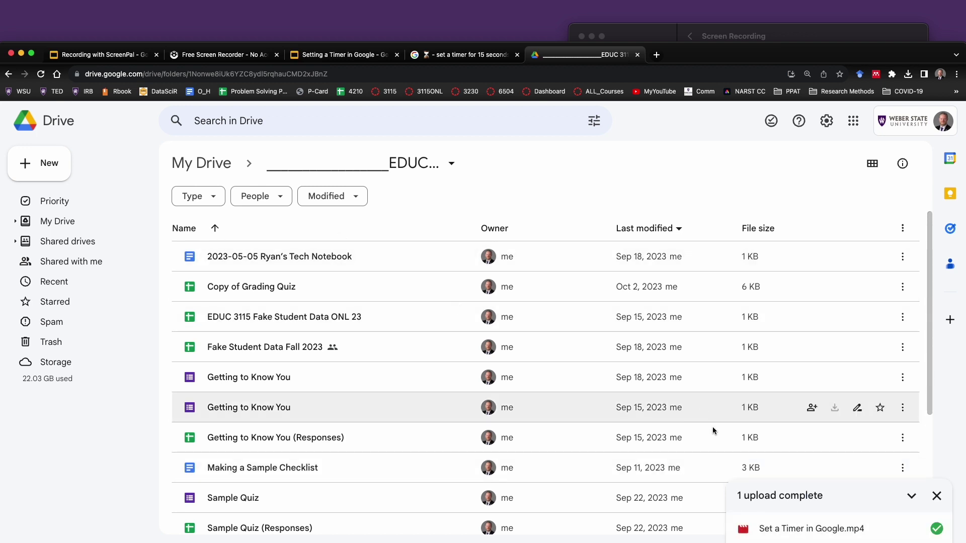
# Step: Open the uploaded Set a Timer in Google.mp4 and share it with general access set to Anyone with the link
pyautogui.scroll(-3, 339, 332)
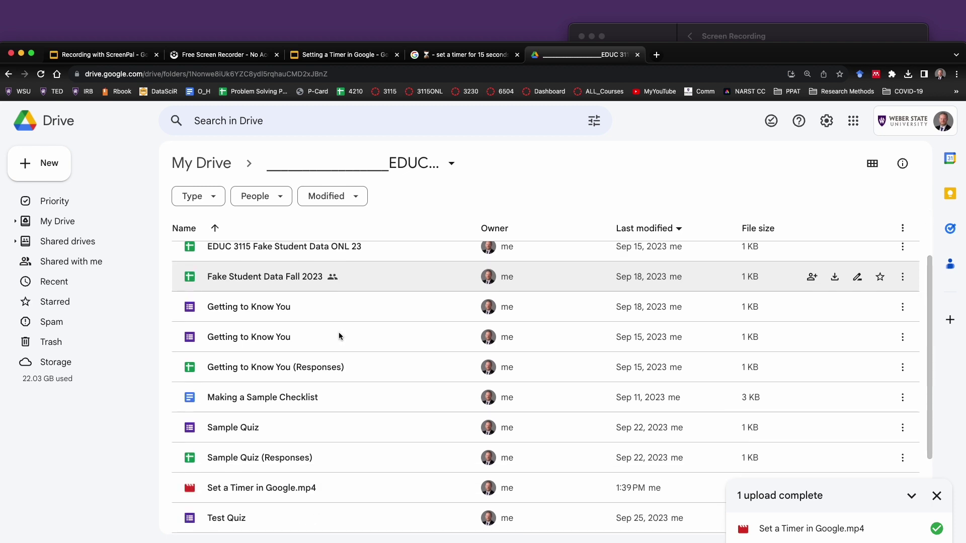
pyautogui.doubleClick(279, 488)
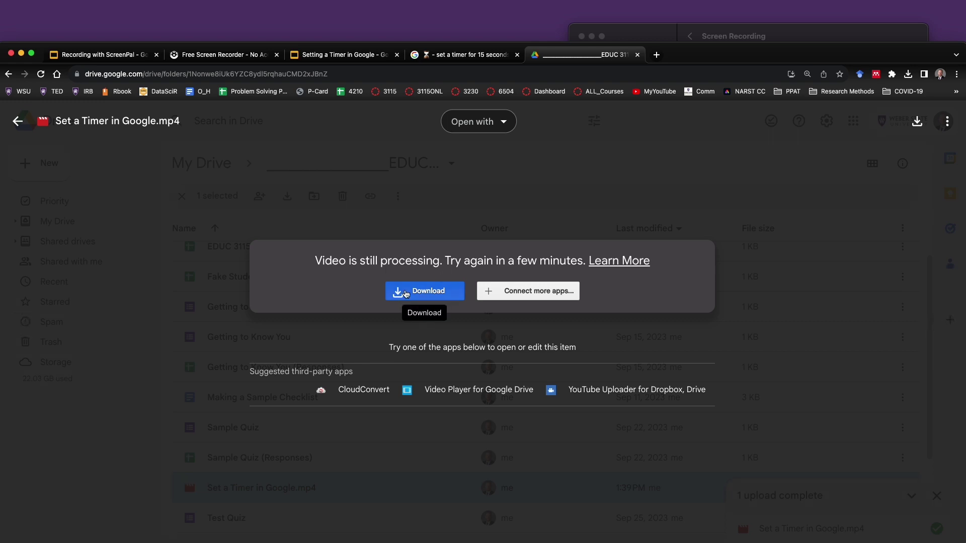
pyautogui.click(947, 121)
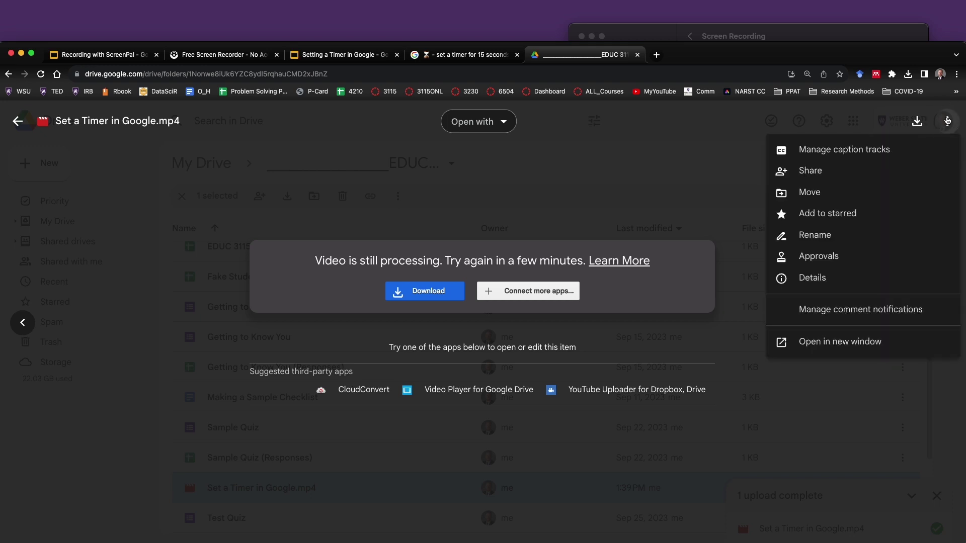
pyautogui.click(886, 169)
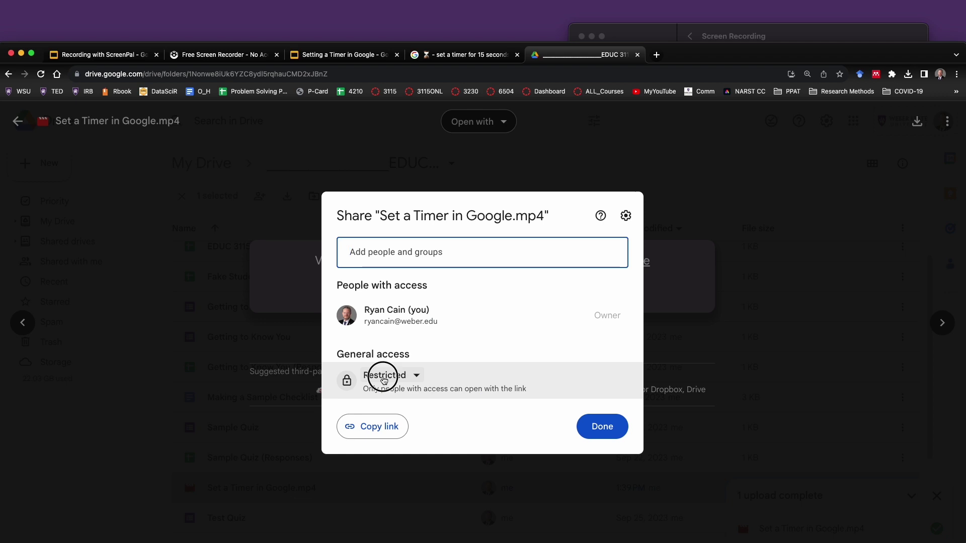
pyautogui.click(403, 376)
pyautogui.click(392, 486)
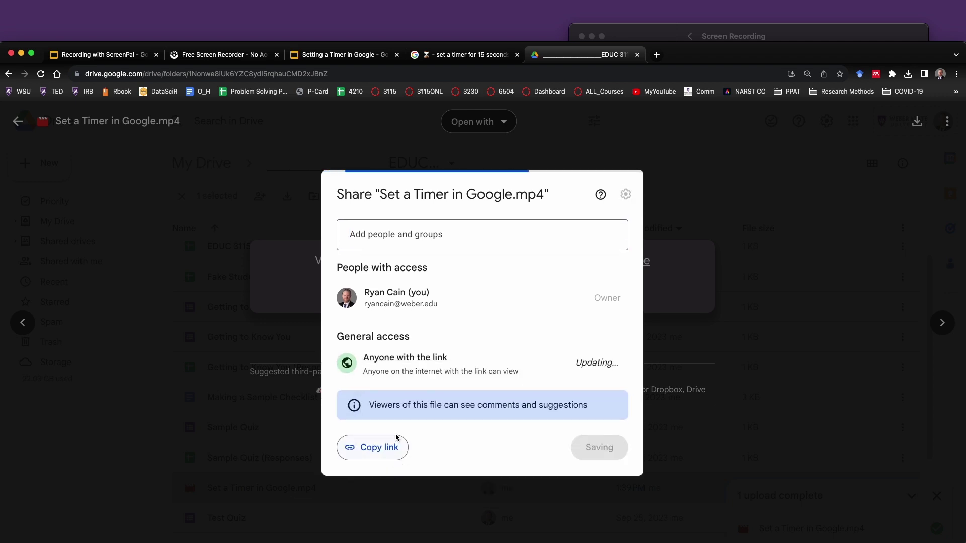
pyautogui.click(603, 446)
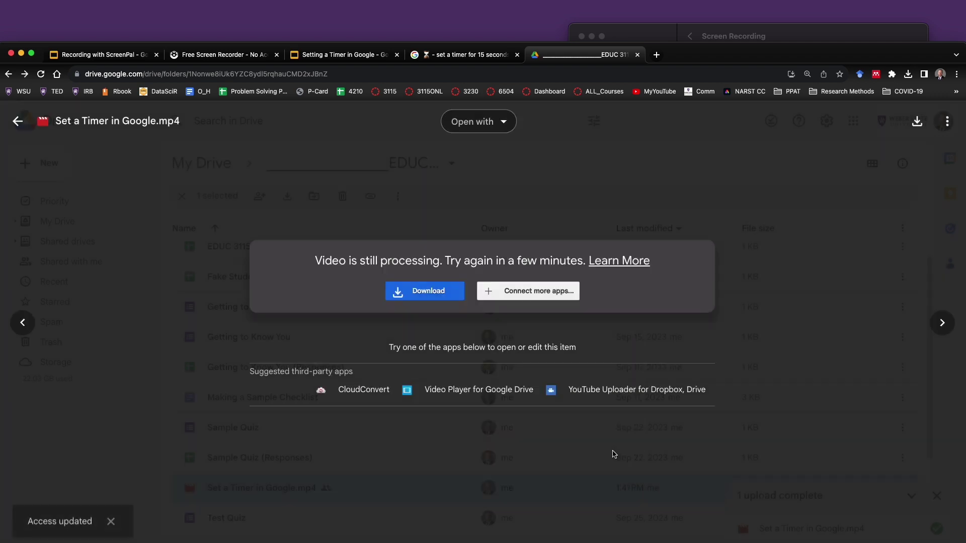
# Step: Switch to the "Setting a Timer in Google" presentation
pyautogui.click(352, 54)
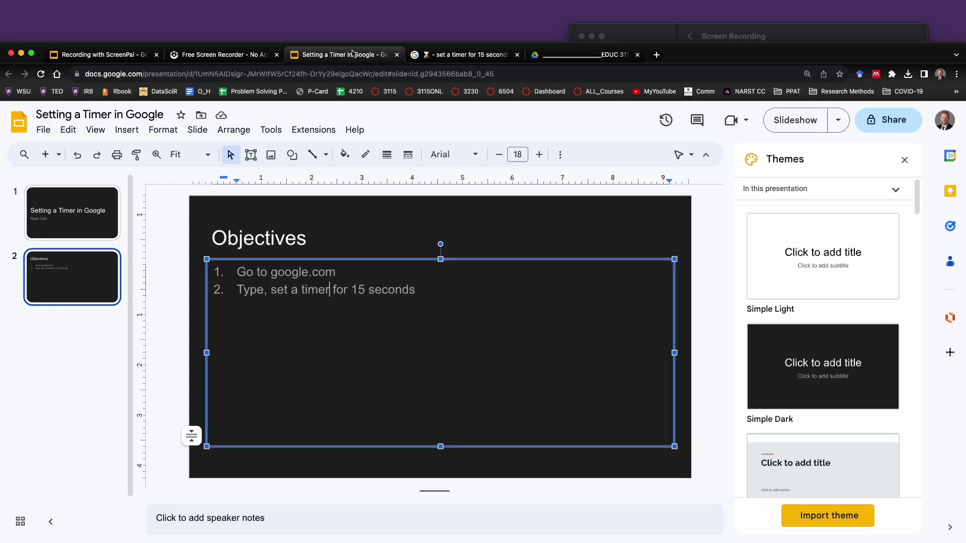